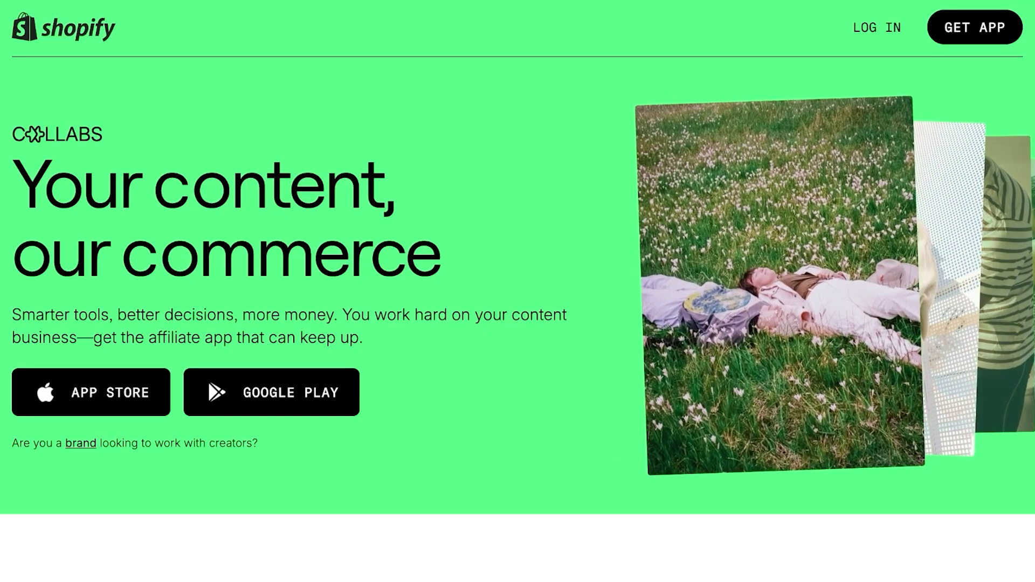
Look through the Shopify Collabs landing page, from the featured brands to the "Built different" section
scroll(518, 291, down, 5)
scroll(517, 291, down, 10)
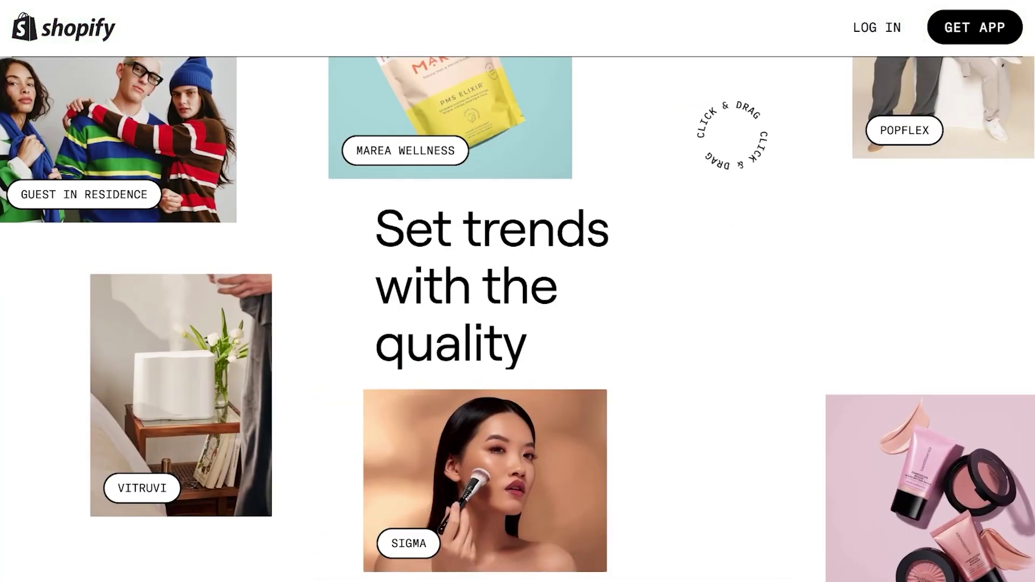
scroll(517, 291, down, 2)
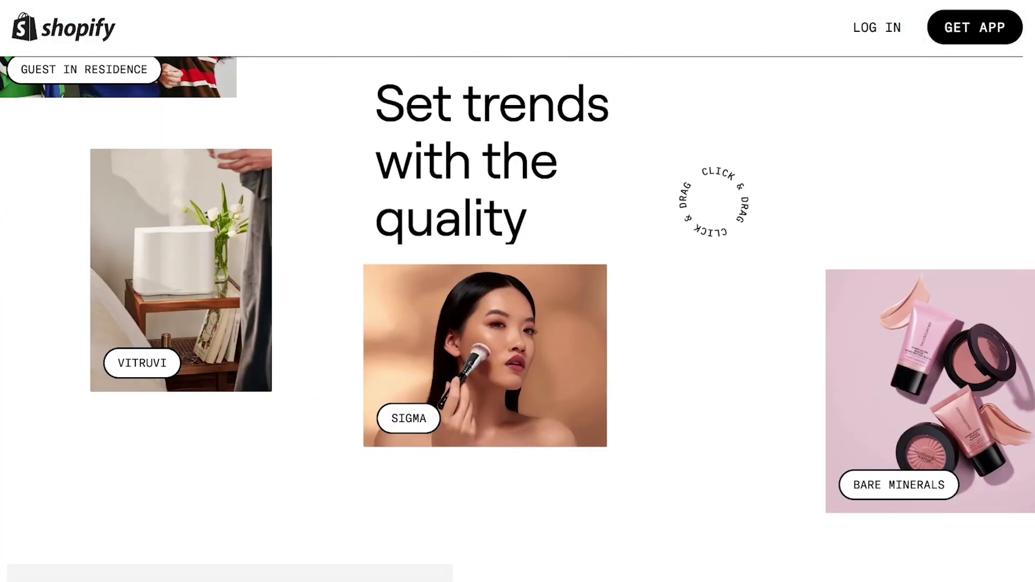
scroll(518, 291, down, 3)
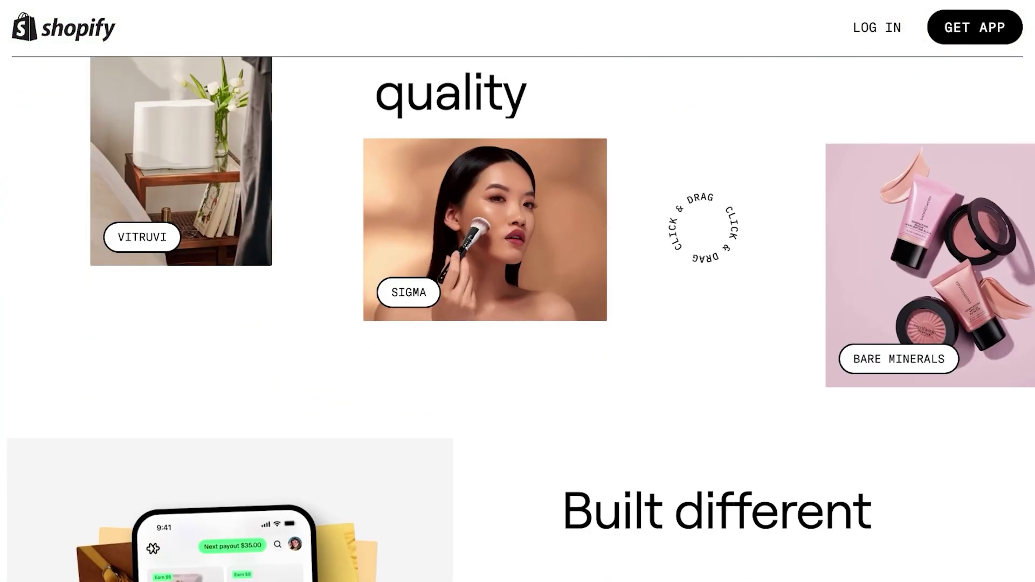
scroll(517, 291, down, 1)
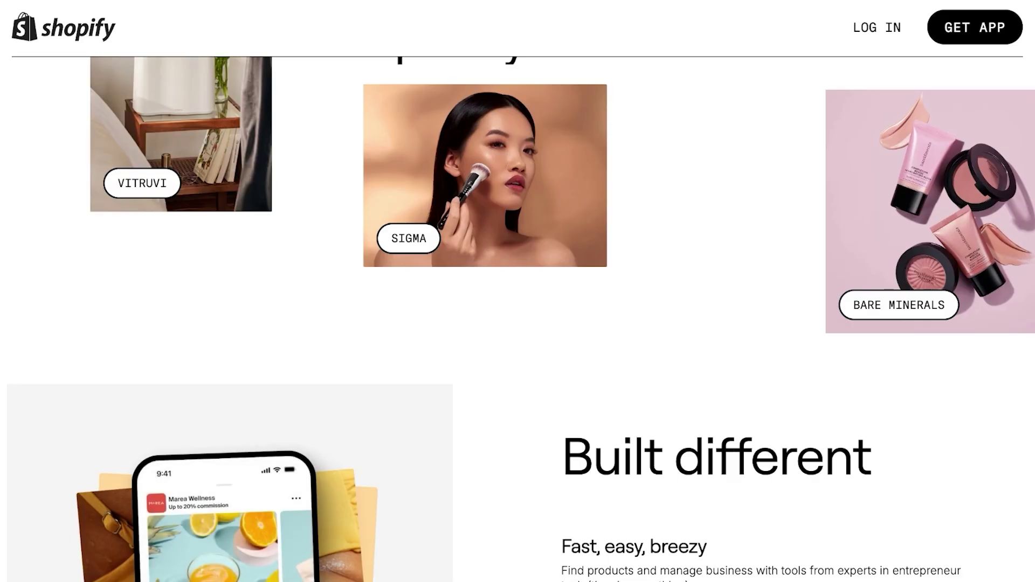
scroll(517, 318, down, 10)
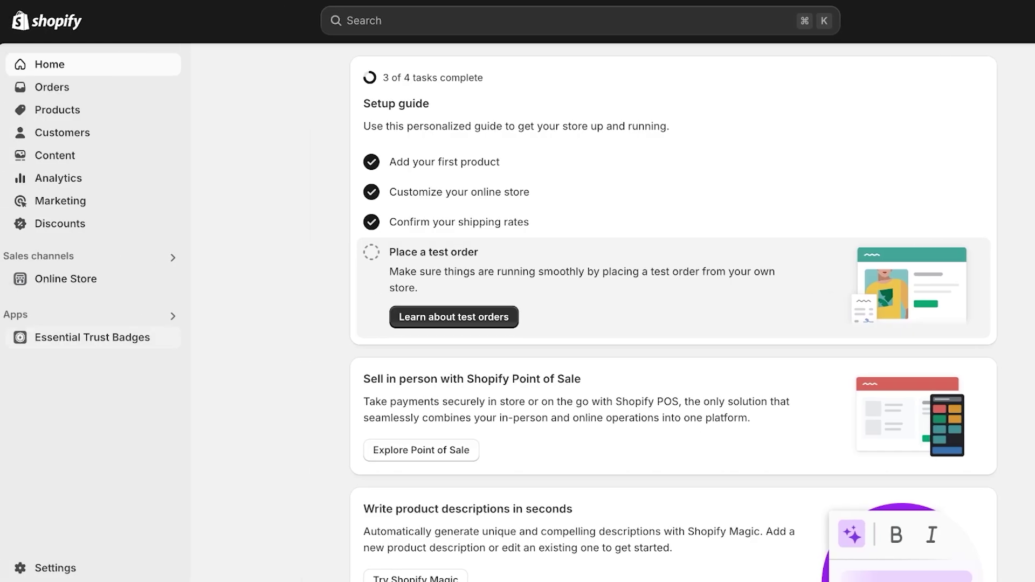
Open the store's Apps and sales channels settings
click(15, 314)
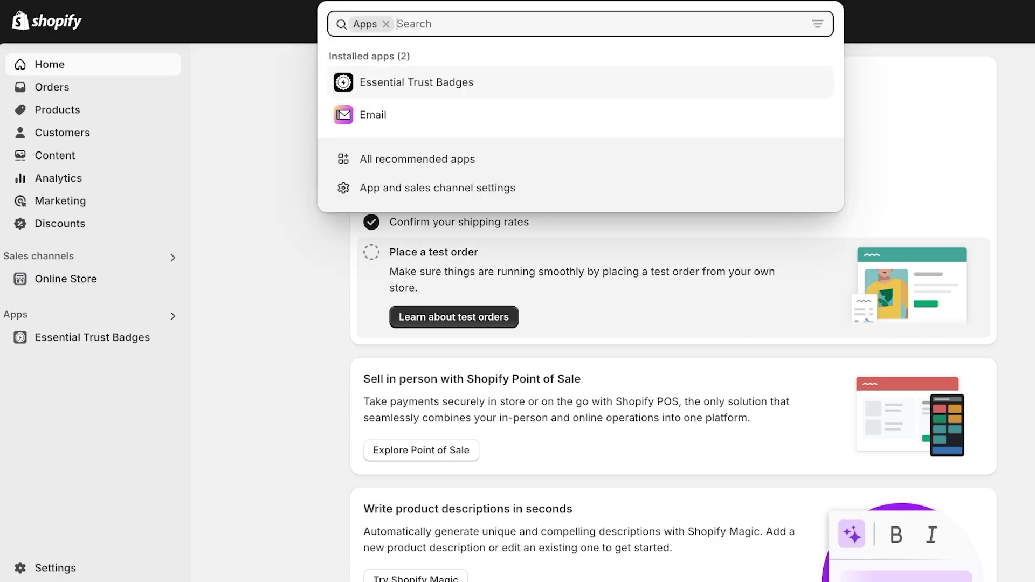
key(Escape)
click(55, 567)
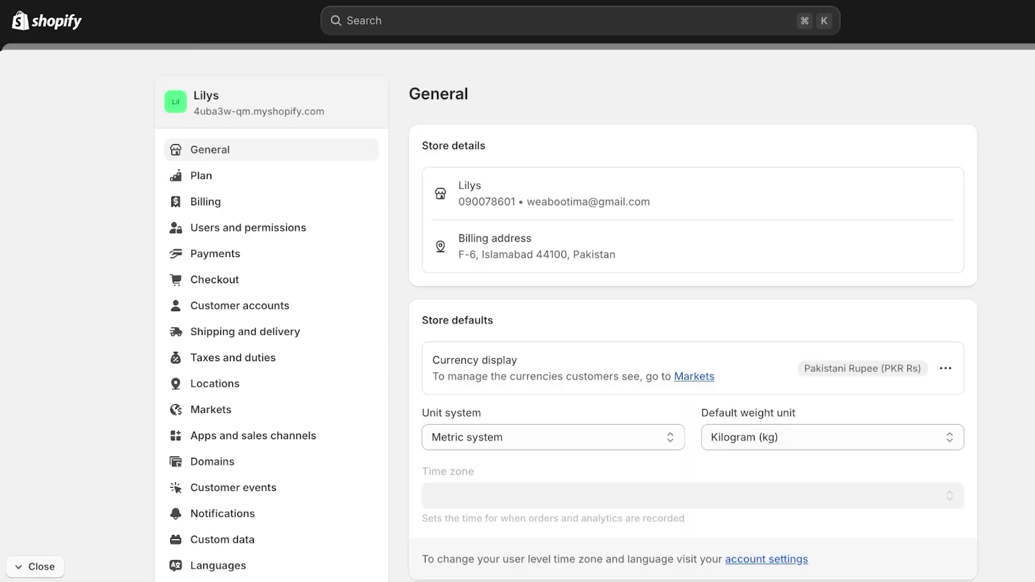
scroll(271, 409, down, 1)
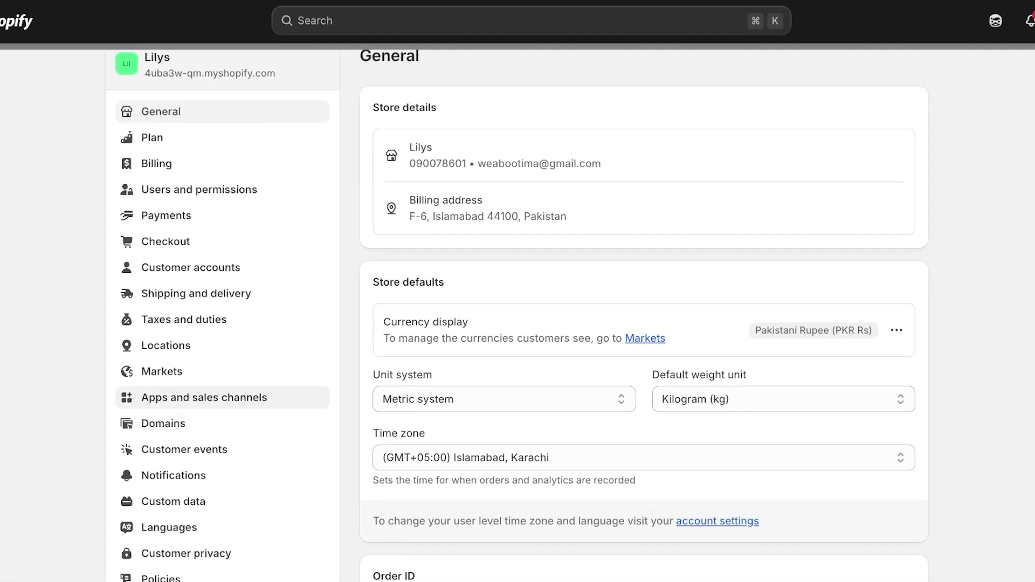
click(204, 397)
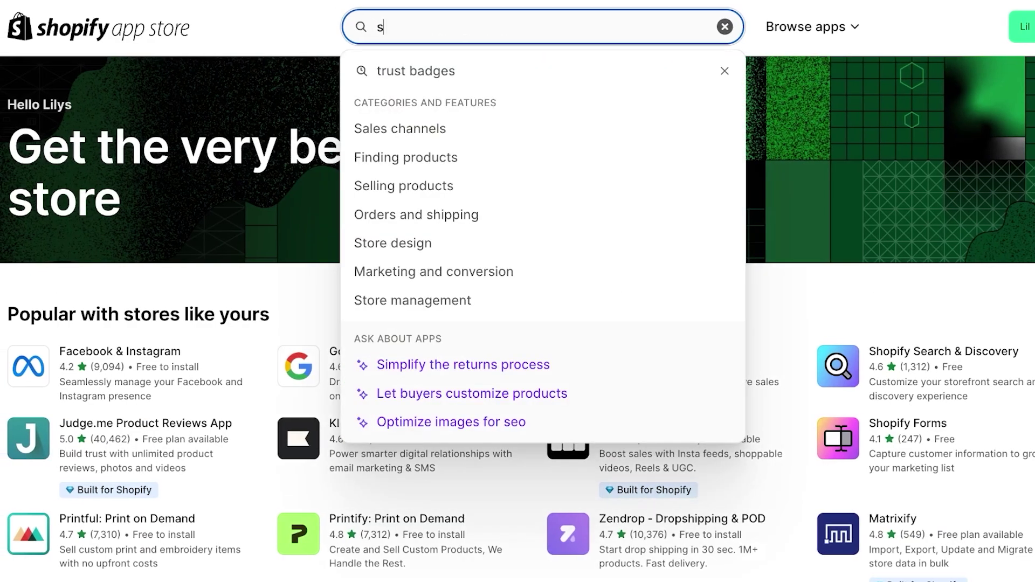
Search the Shopify App Store for "shopify collabs" and open the Shopify Collabs listing
text(hopify collabs)
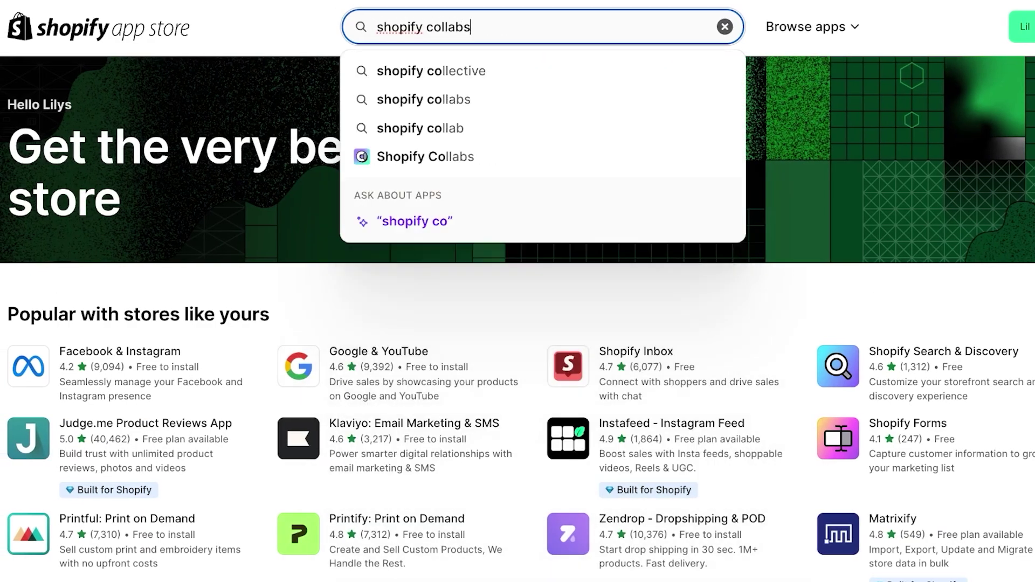
key(Return)
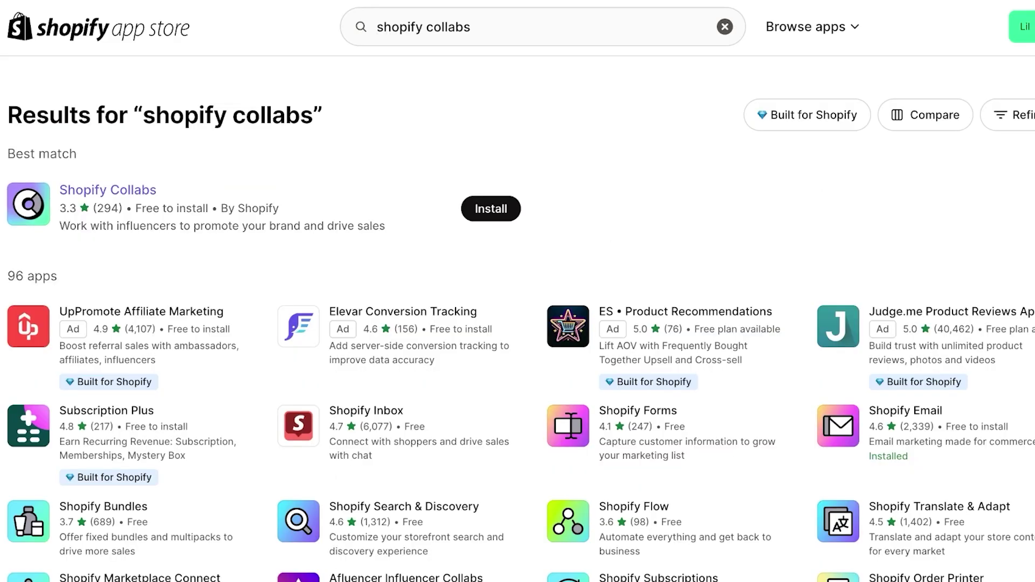
click(107, 190)
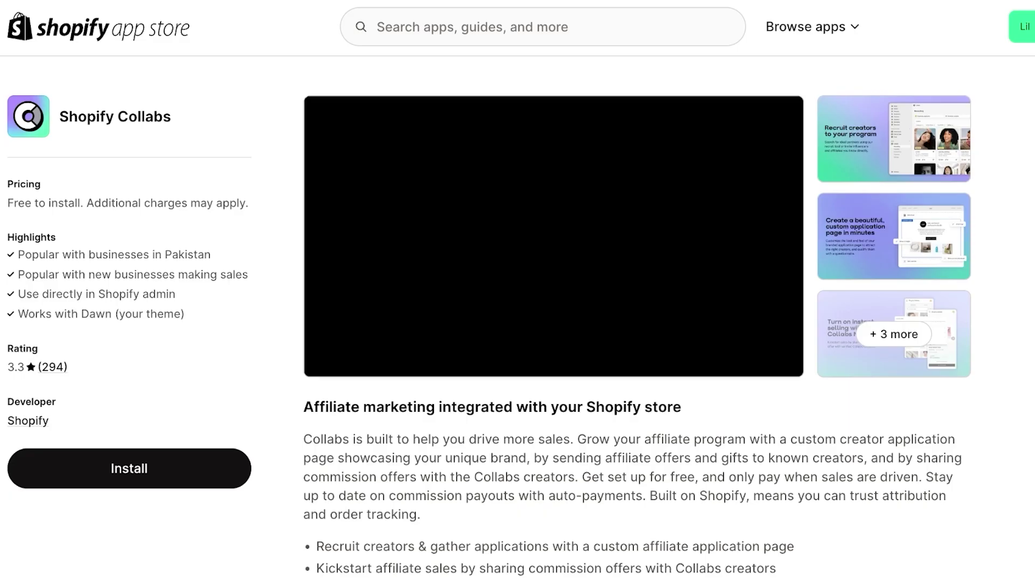
Review the Shopify Collabs listing's description, supported integrations, categories and pricing
scroll(547, 222, down, 3)
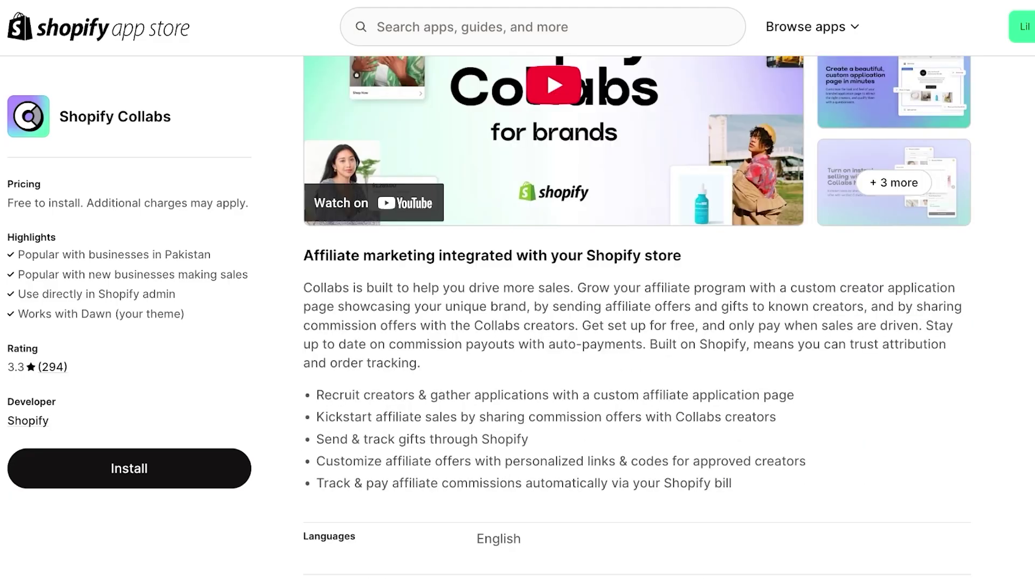
scroll(547, 222, down, 6)
scroll(518, 318, up, 3)
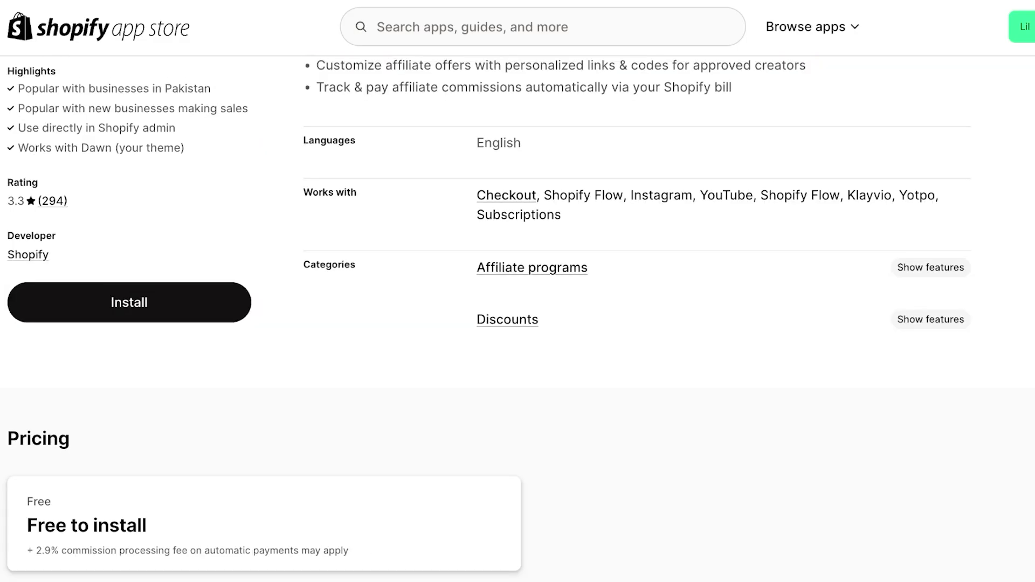
scroll(518, 318, down, 1)
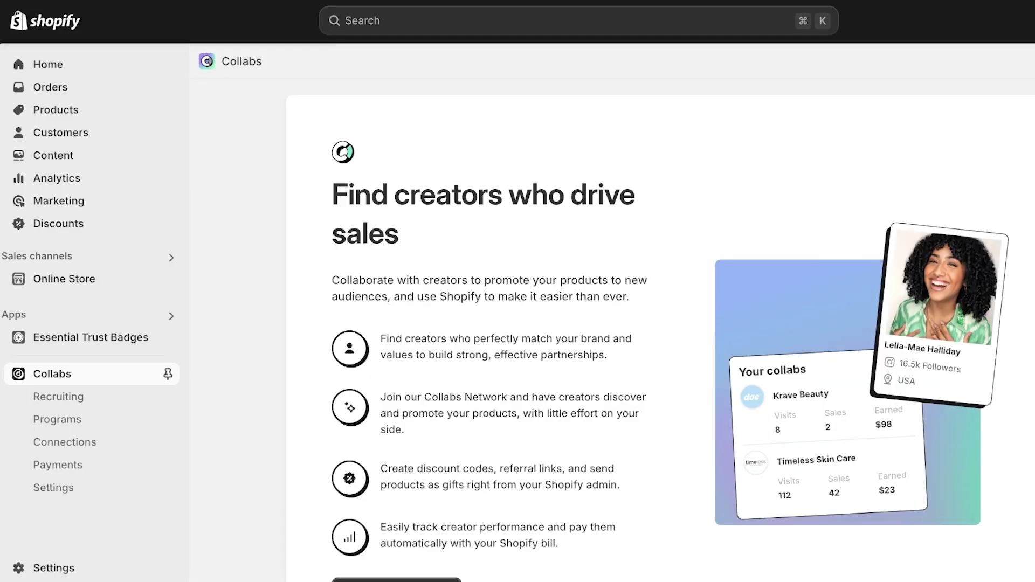
Start the Collabs setup and set the product category to Beauty and the primary audience to Female
scroll(661, 331, down, 2)
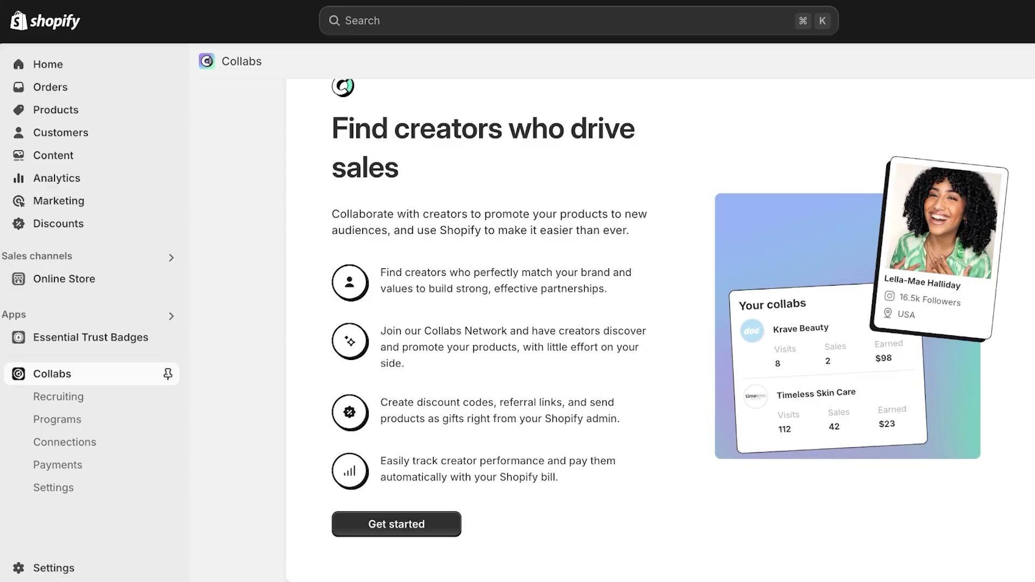
click(395, 523)
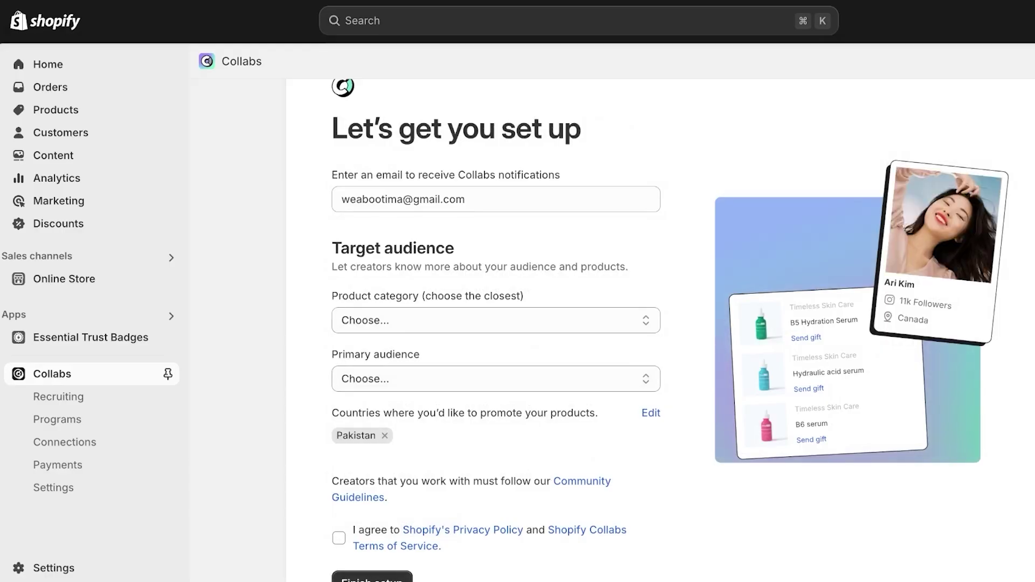
click(494, 320)
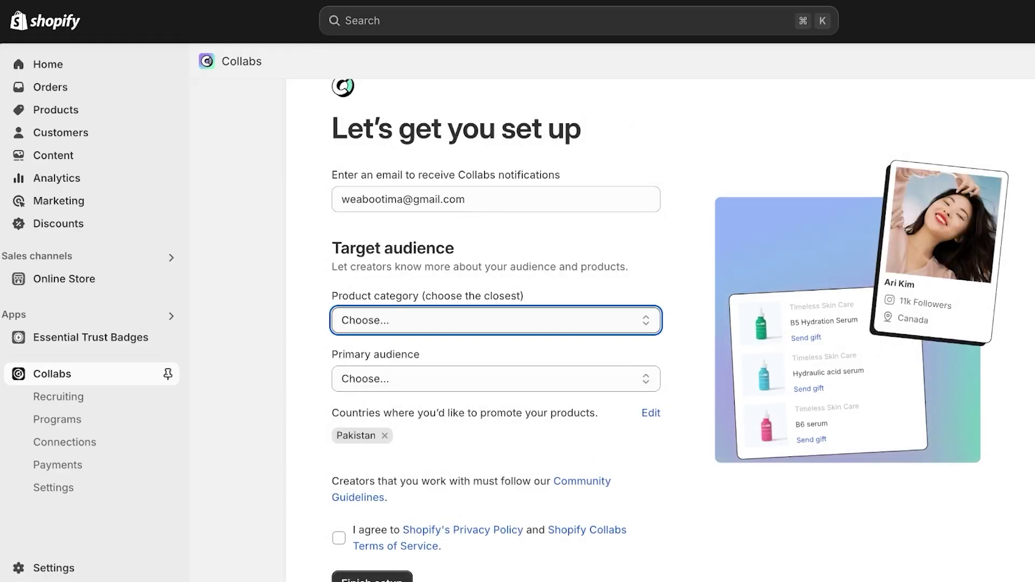
click(495, 320)
click(495, 378)
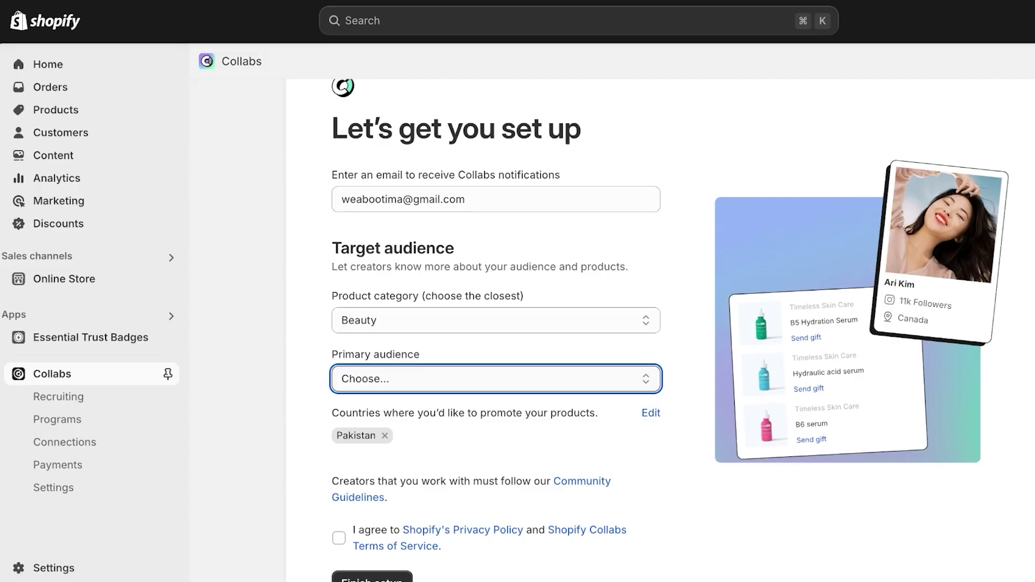
key(f)
Agree to Shopify's Privacy Policy and the Collabs Terms of Service, and finish the setup
scroll(669, 330, down, 1)
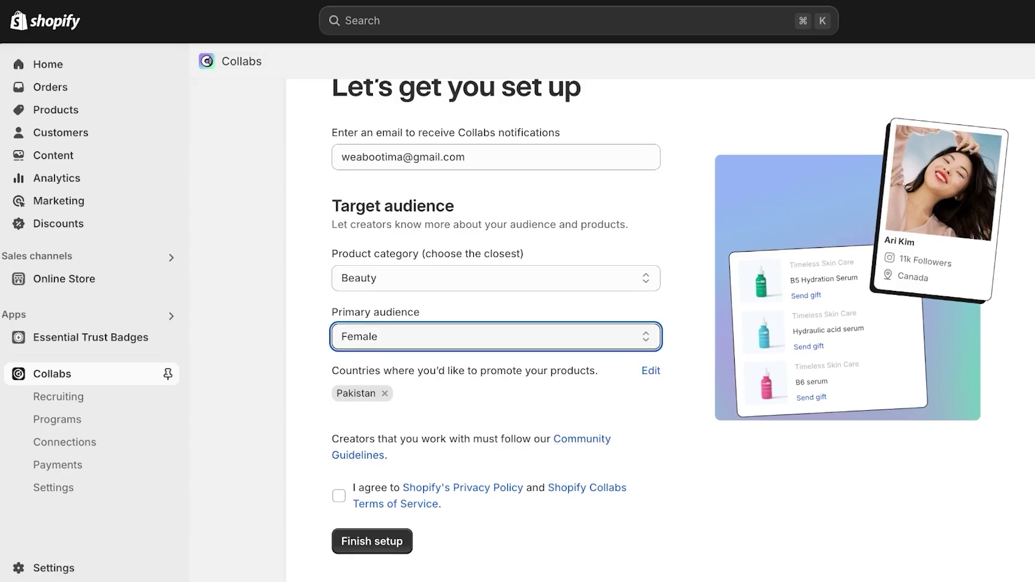
click(339, 496)
scroll(669, 330, down, 1)
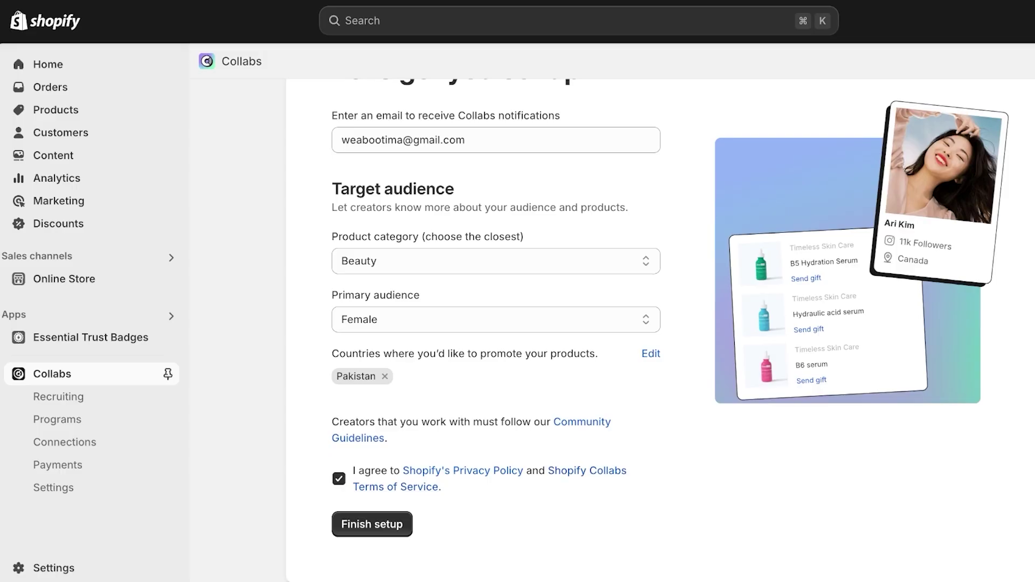
click(372, 524)
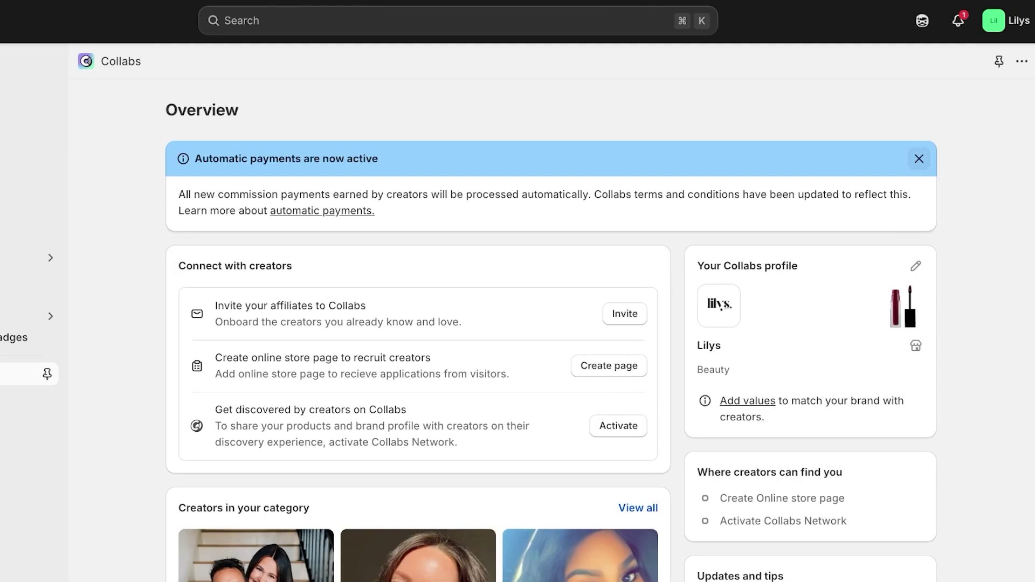
Dismiss the automatic payments notice on the Collabs overview and look over the page's creator and profile sections
click(919, 158)
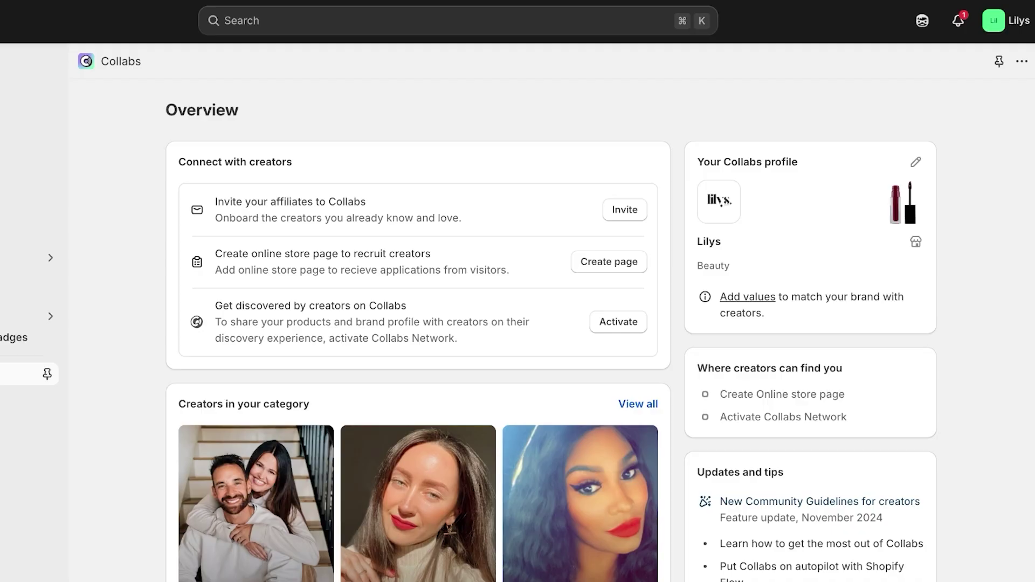
scroll(551, 340, down, 3)
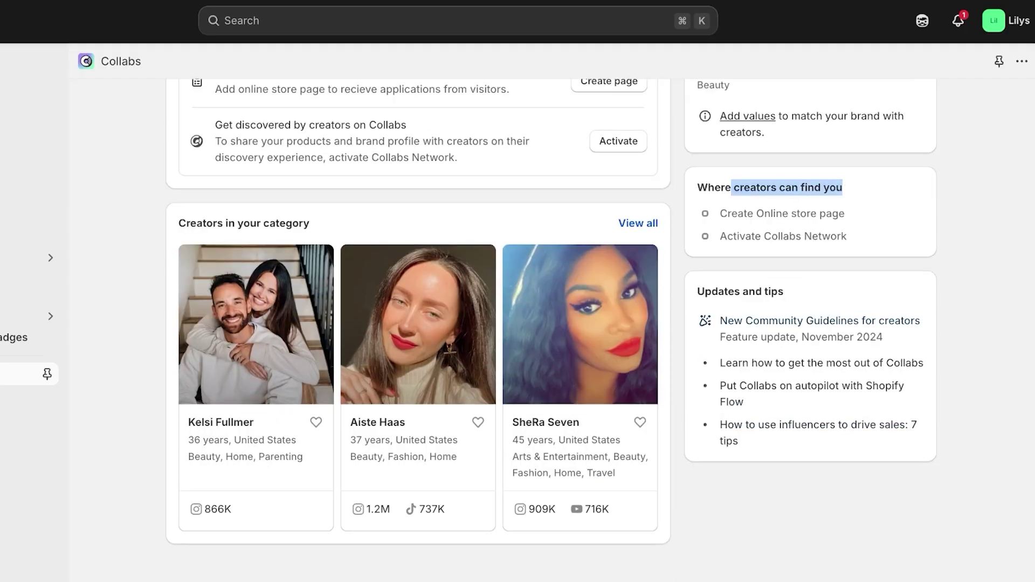
scroll(551, 323, up, 3)
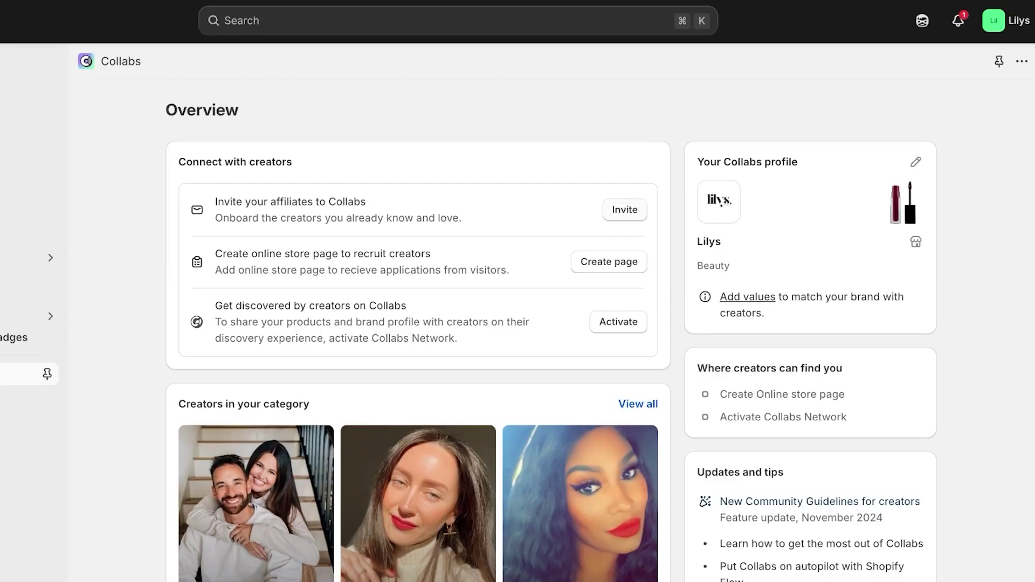
Request verification of the contact email for creator invites and open Gmail to complete it
click(625, 210)
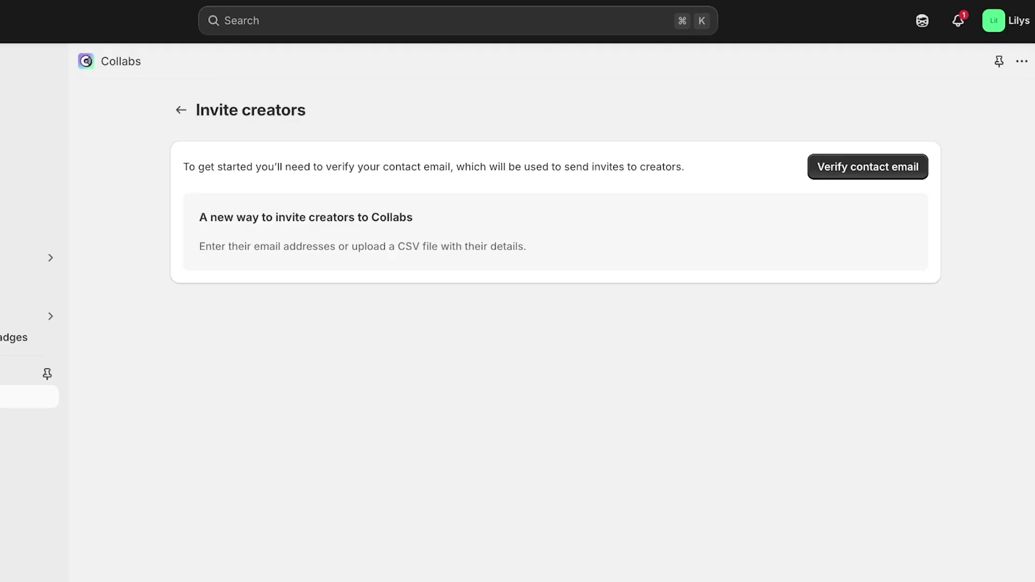
click(866, 167)
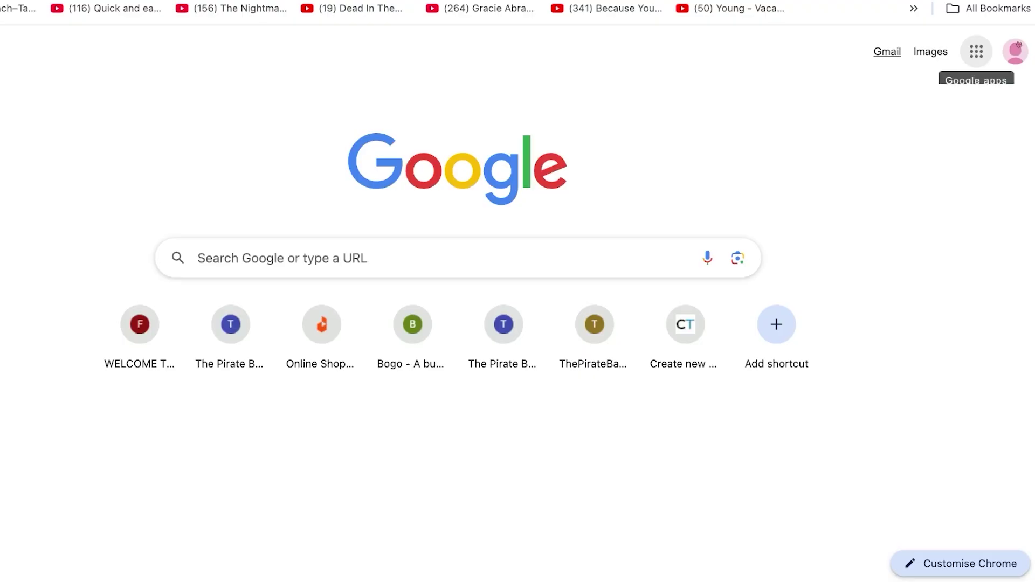
click(886, 51)
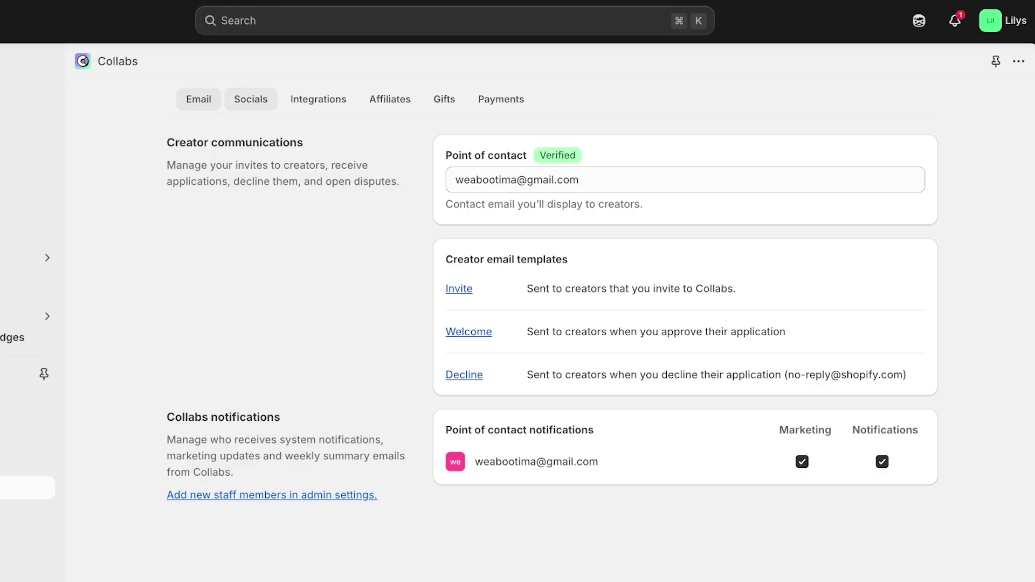
Examine the Collabs Socials and Affiliates settings, including link personalization, attribution window, minimum order value and customer segment
click(250, 99)
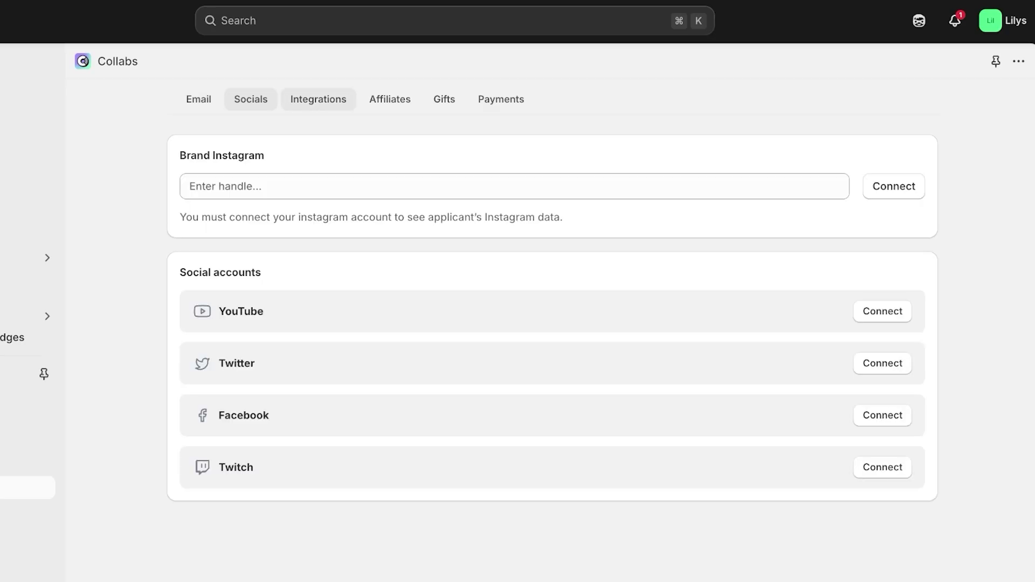
click(390, 99)
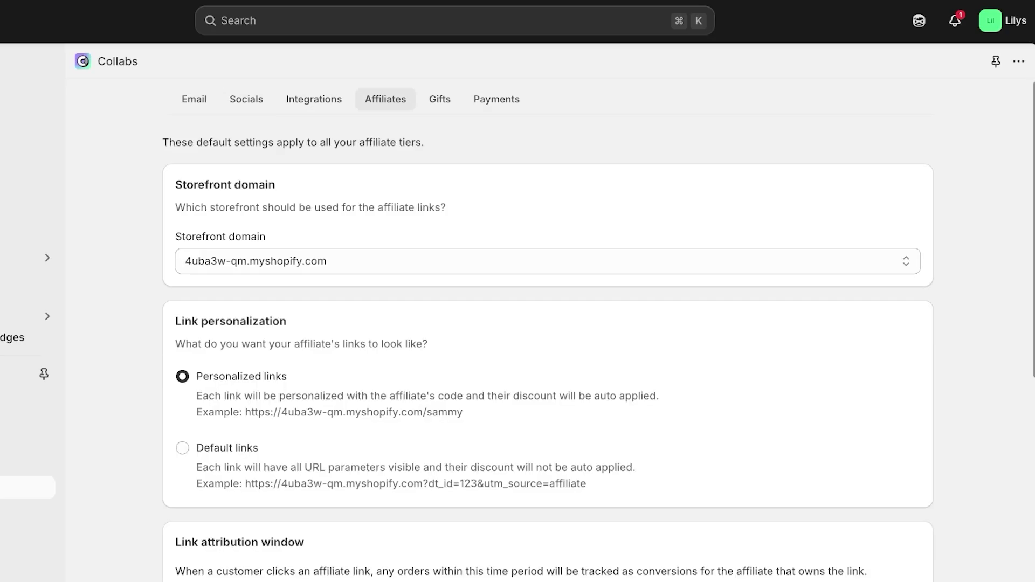
scroll(599, 330, down, 1)
scroll(547, 330, down, 2)
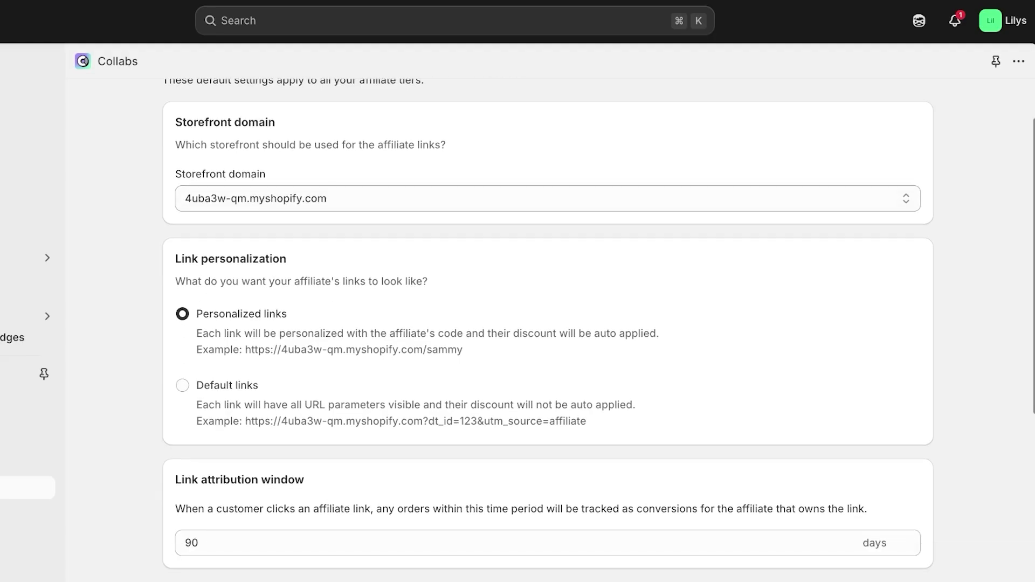
scroll(548, 330, down, 8)
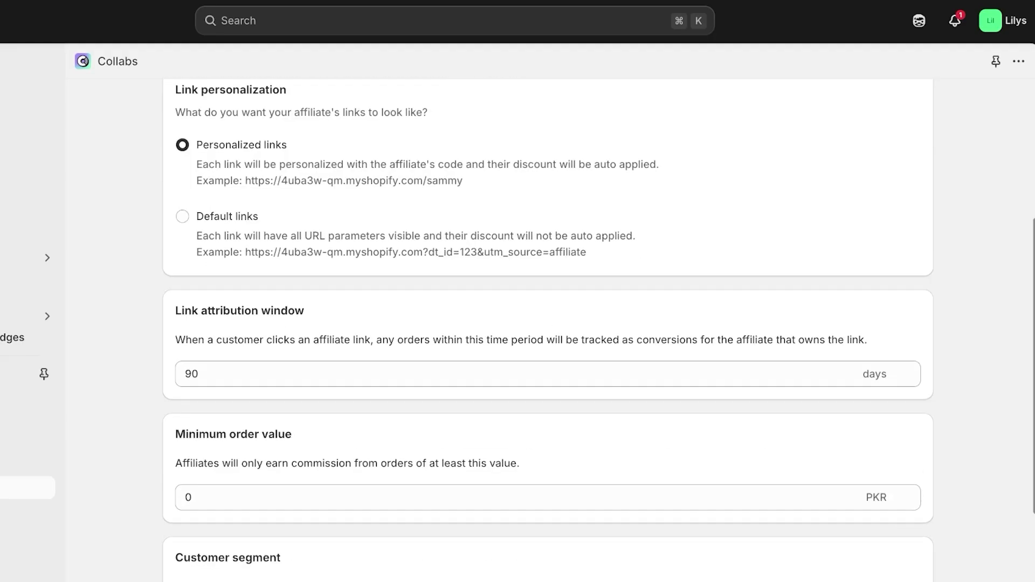
scroll(548, 350, down, 6)
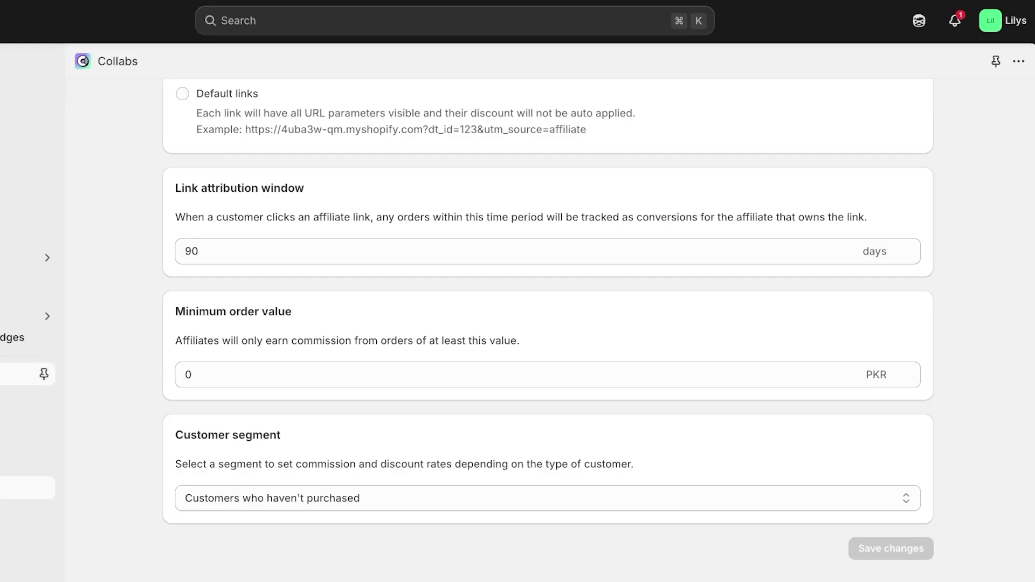
Pin the Collabs app in the store admin and open its Recruiting section
click(167, 373)
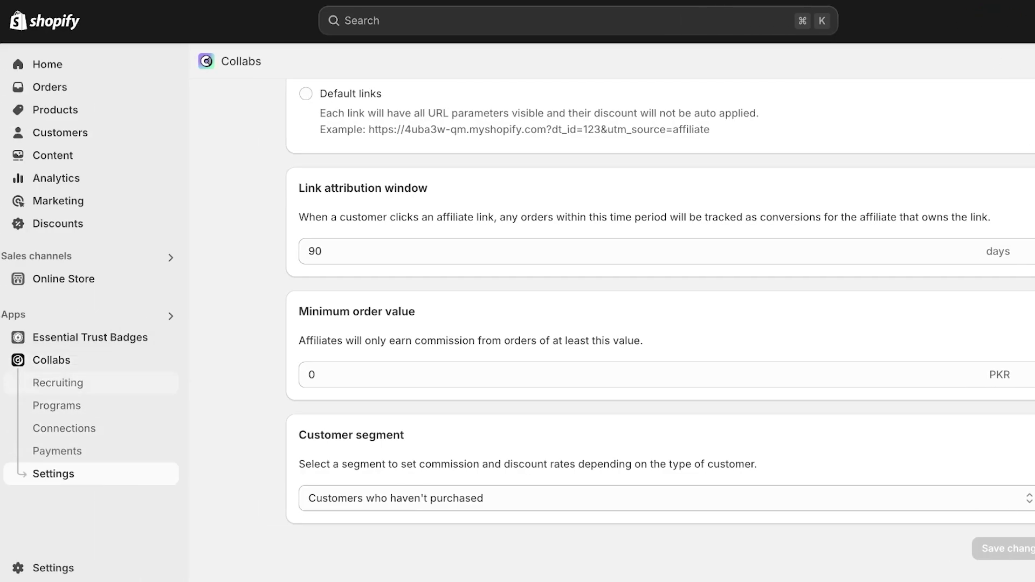
click(58, 382)
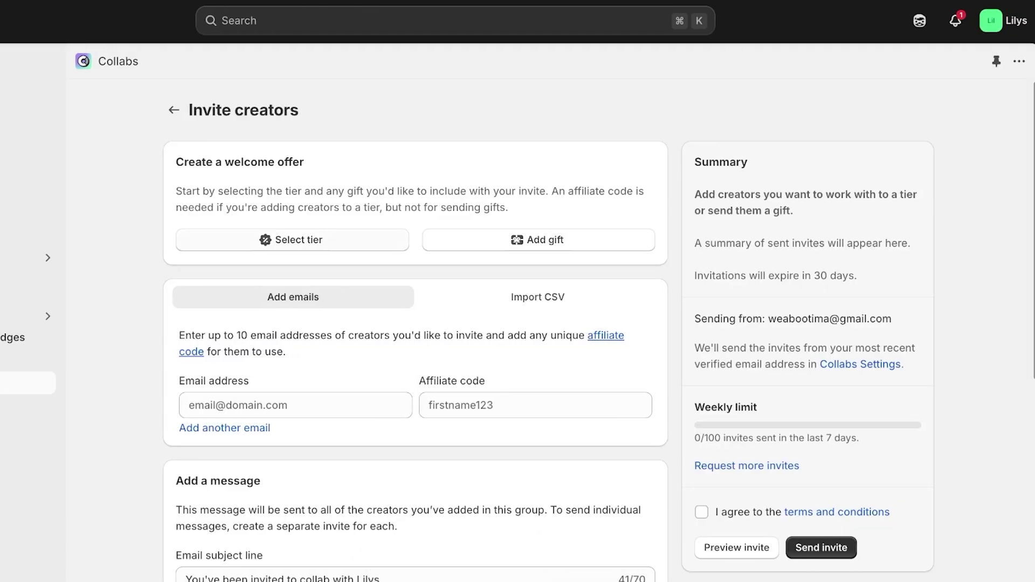
Examine the Invite creators form, including the tier and gift options, CSV import, and the email message settings
click(291, 240)
click(681, 233)
click(538, 239)
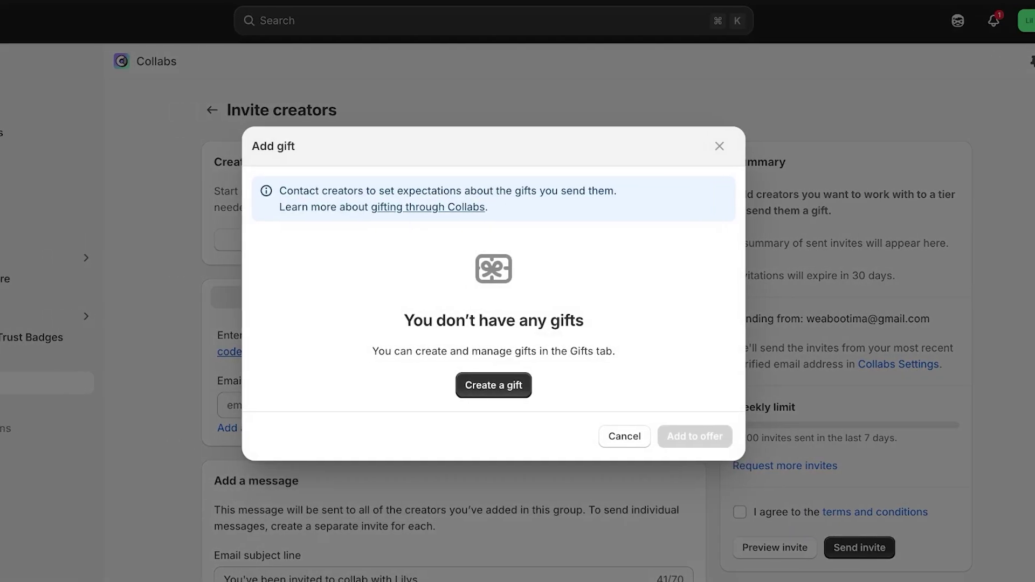
click(681, 145)
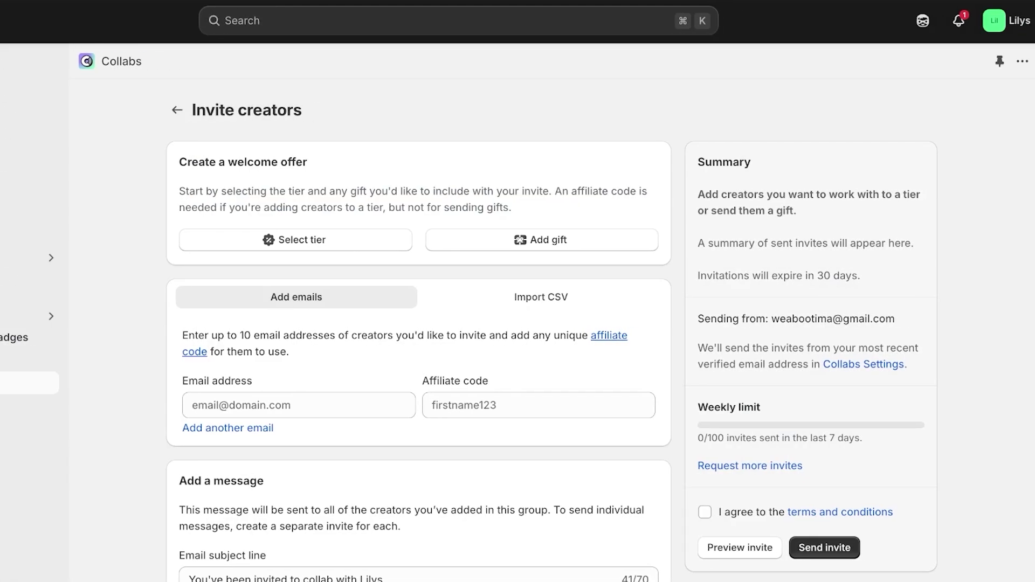
scroll(419, 324, down, 2)
click(540, 189)
click(295, 189)
scroll(418, 330, down, 5)
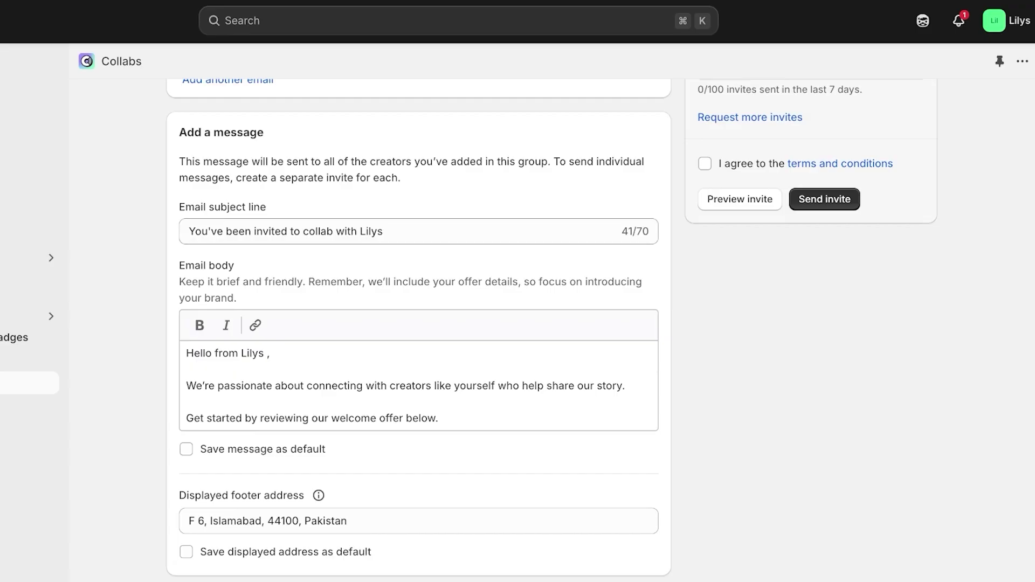
scroll(419, 323, up, 3)
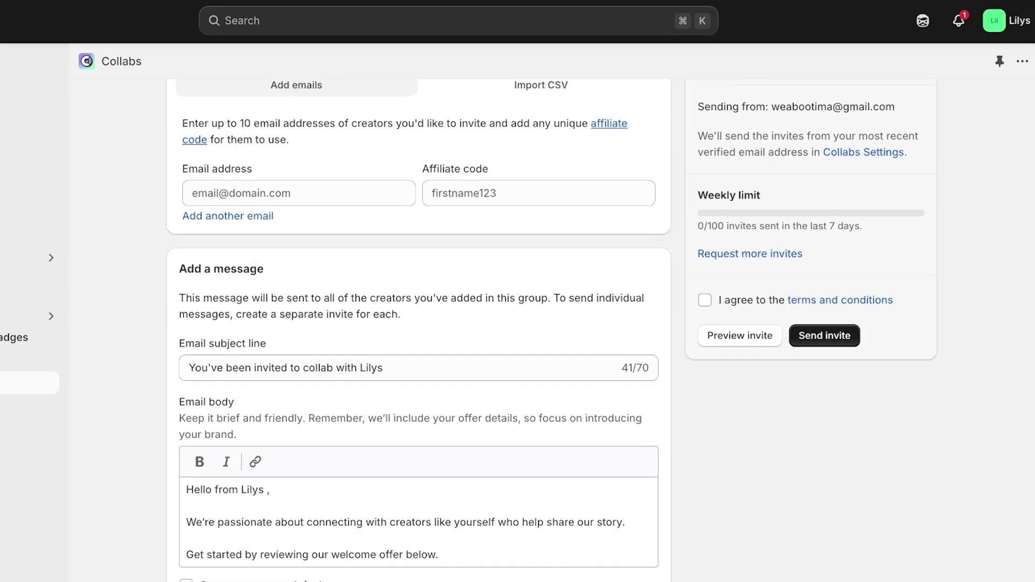
scroll(419, 323, up, 4)
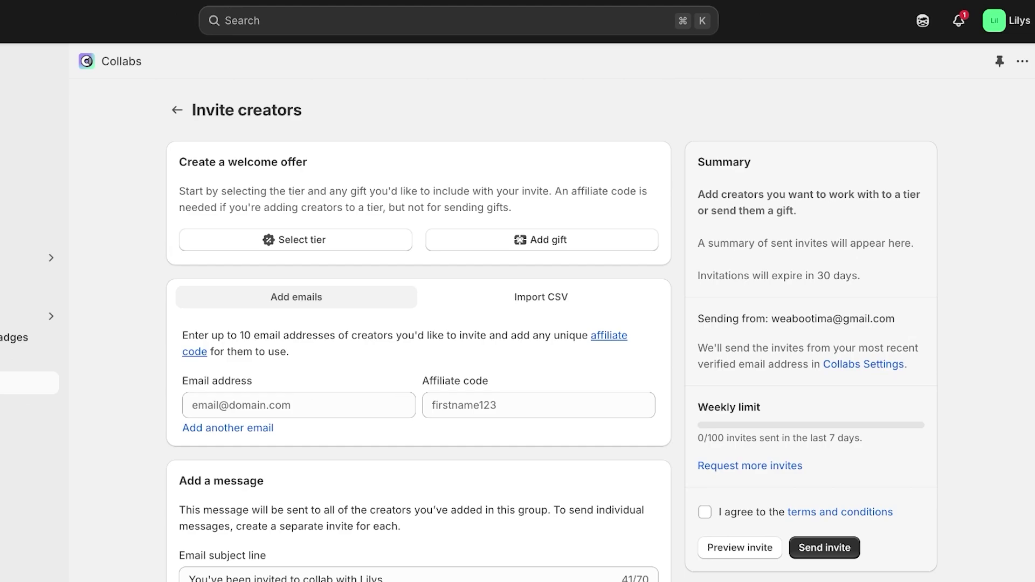
Delete the Default Tier from the Collabs programs
click(29, 405)
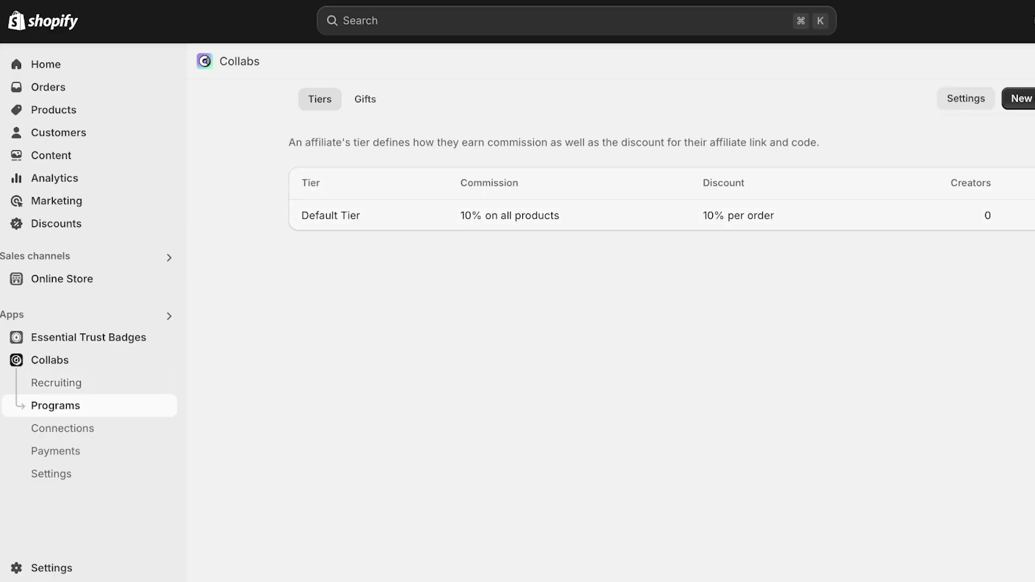
click(998, 213)
click(997, 243)
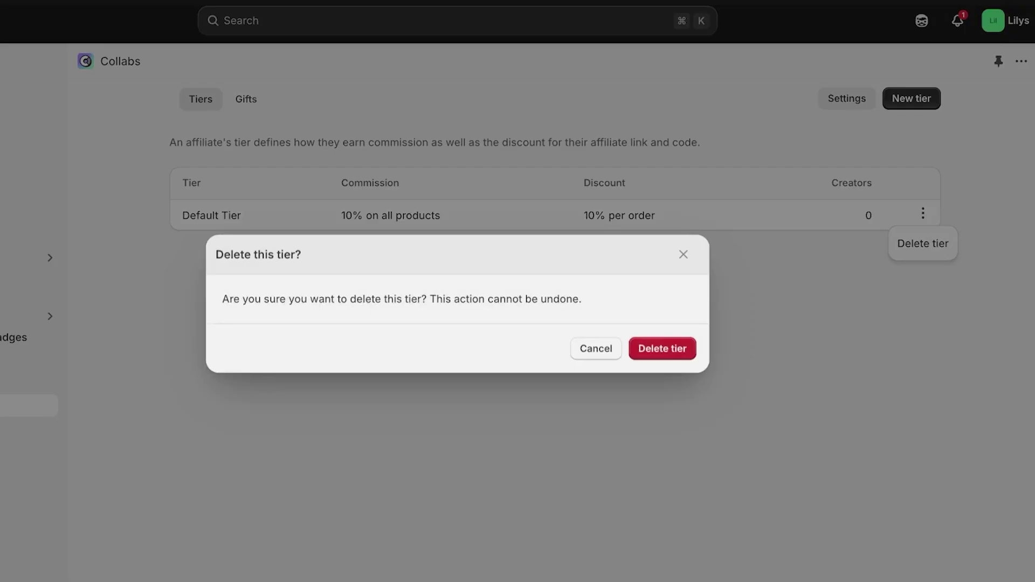
click(662, 345)
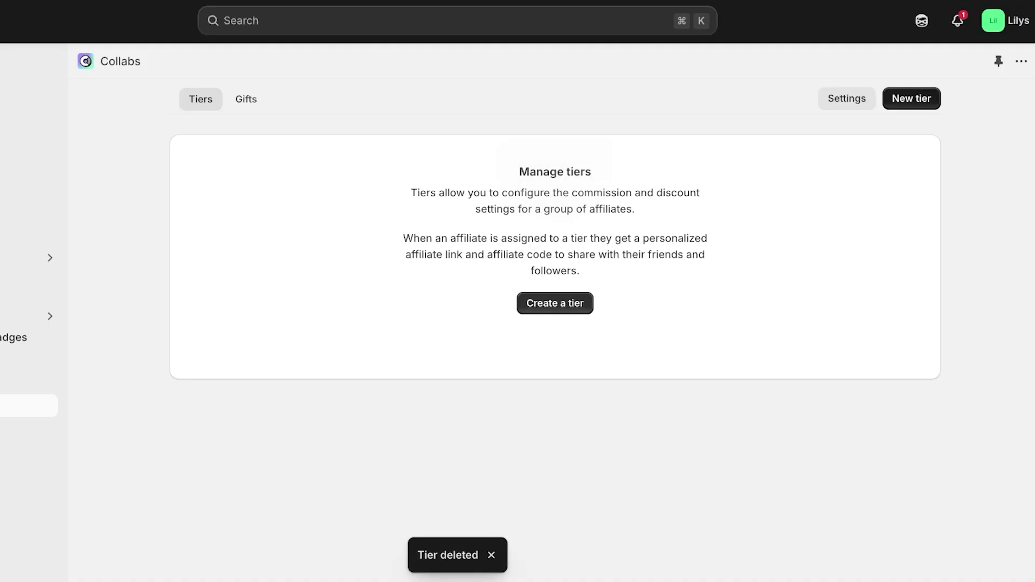
Start a new tier named Micro Influencer with the affiliate link destination 0LIKESOCIAL
click(911, 98)
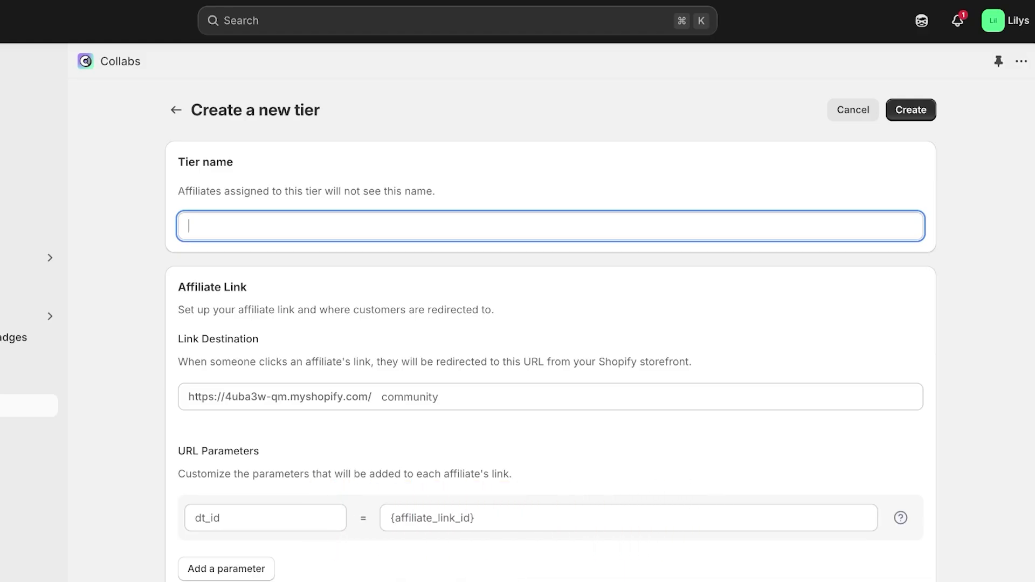
text(Micro Influencer)
click(382, 397)
text(a)
key(BackSpace)
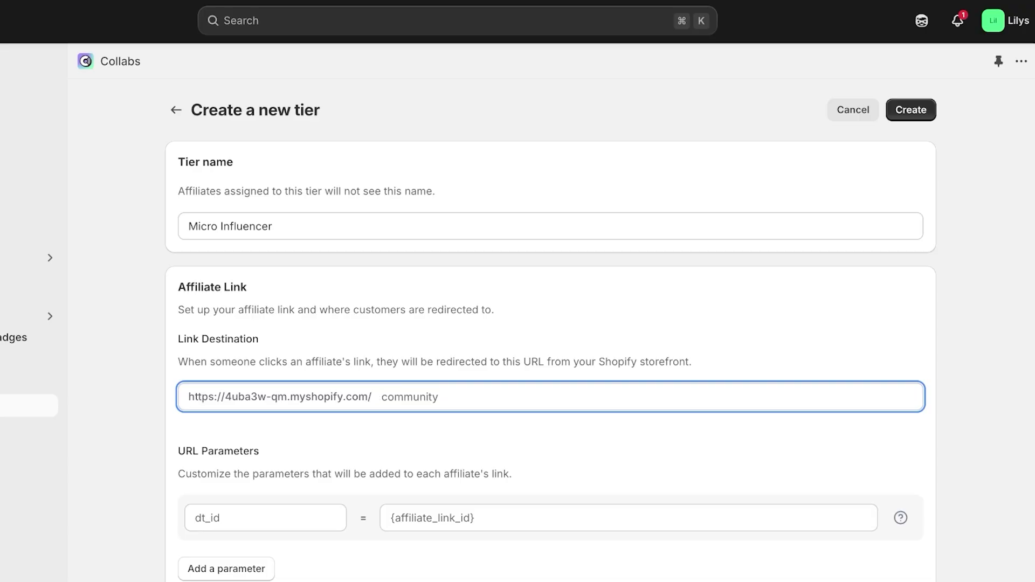
text(0LIKESOCIAL)
Try the No discount, Free shipping and Fixed amount types for the tier's customer discount
scroll(550, 329, down, 4)
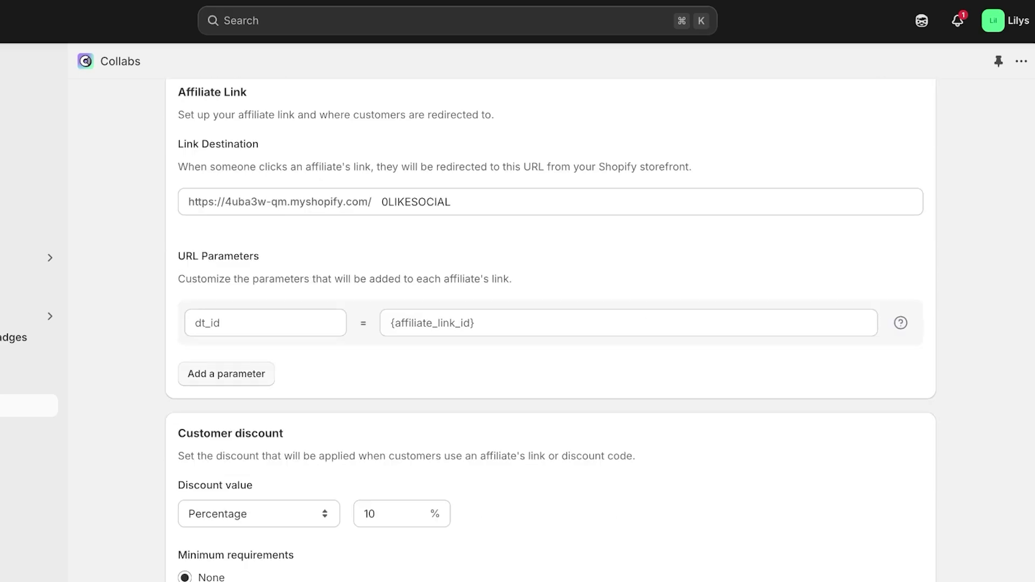
scroll(551, 330, down, 4)
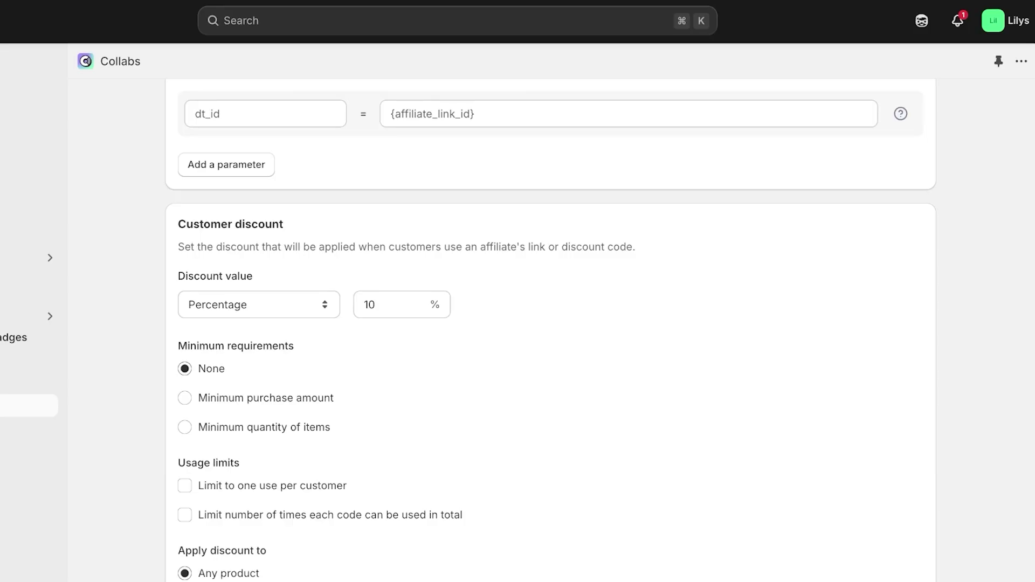
key(Down)
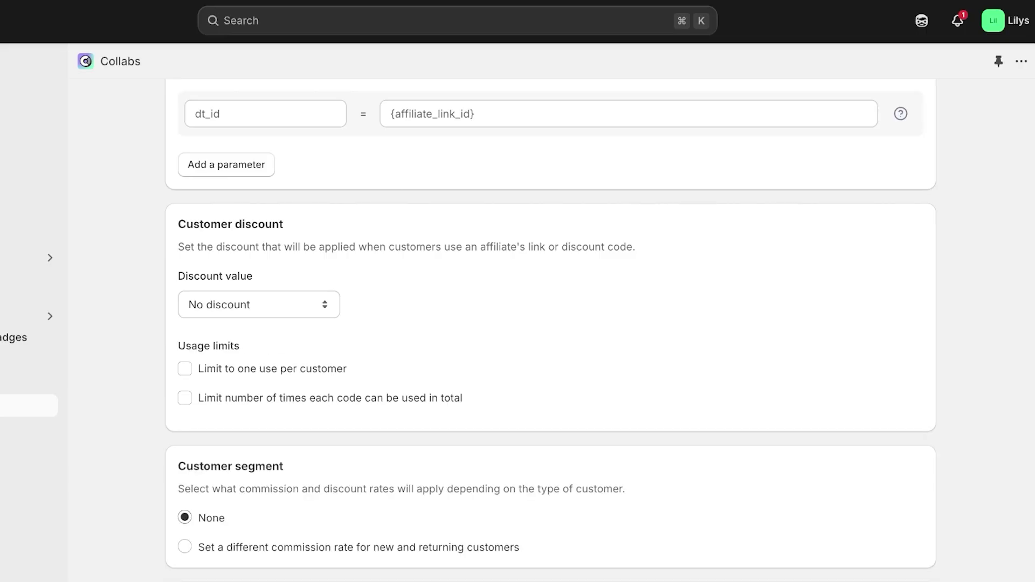
key(Down)
scroll(550, 324, down, 4)
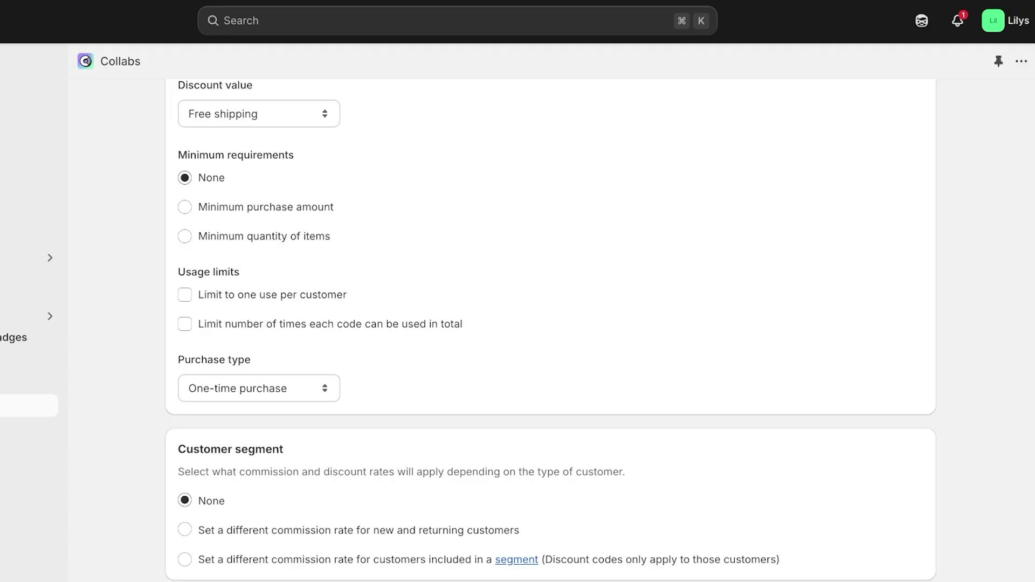
key(Up)
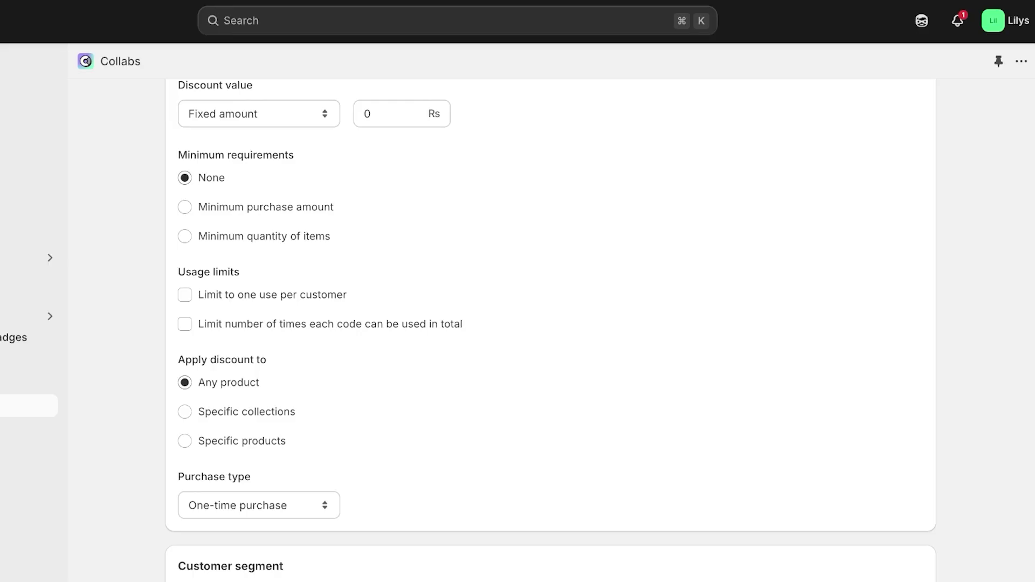
Set the customer discount to a percentage of 10 with a minimum purchase amount of Rs 1000
click(258, 114)
click(388, 113)
key(BackSpace)
text(5)
click(184, 207)
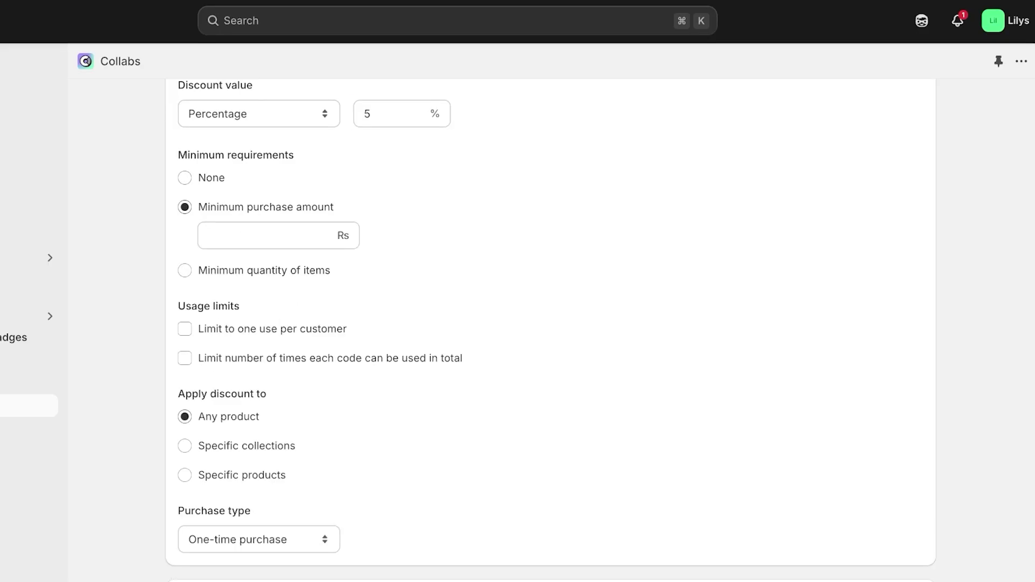
double_click(371, 114)
text(10)
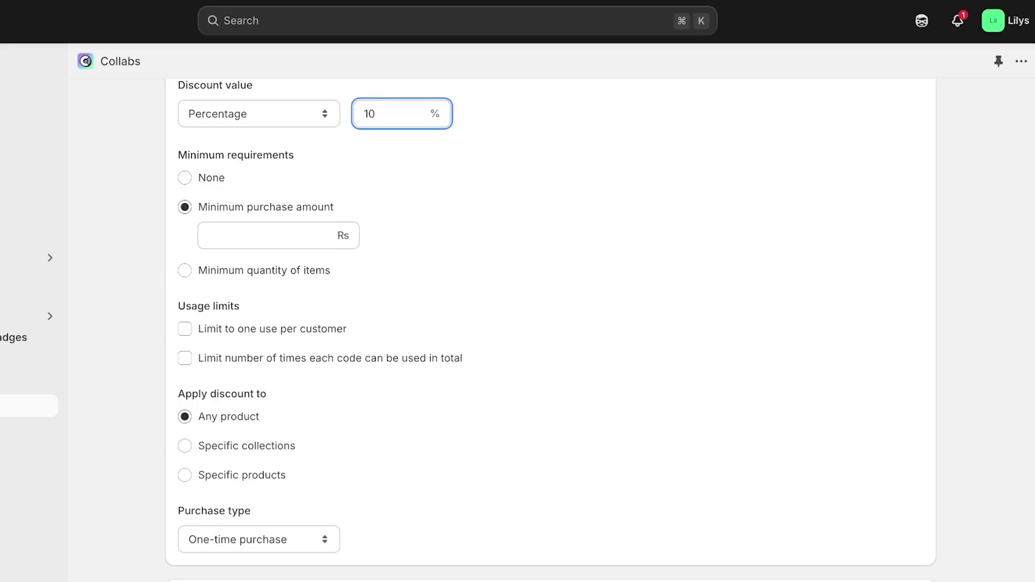
click(208, 235)
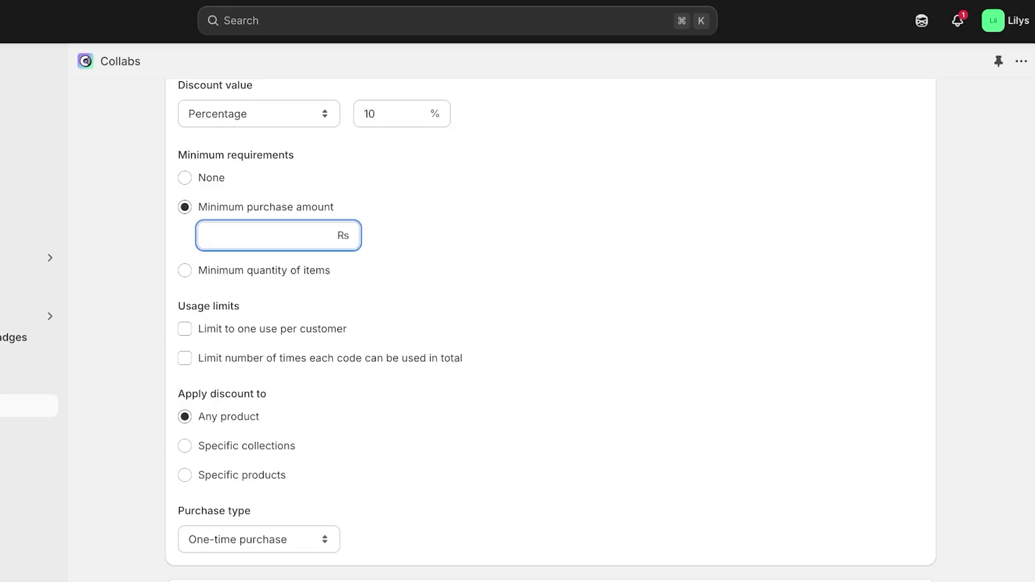
text(1000)
scroll(550, 330, down, 1)
scroll(550, 330, up, 1)
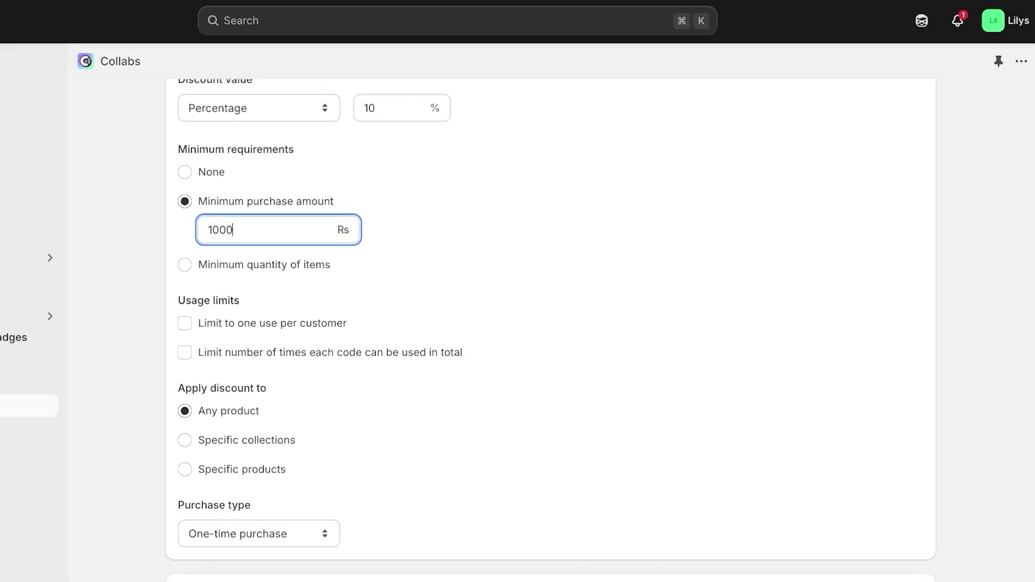
Limit the discount to one use per customer and each code to 3000 uses in total
click(184, 323)
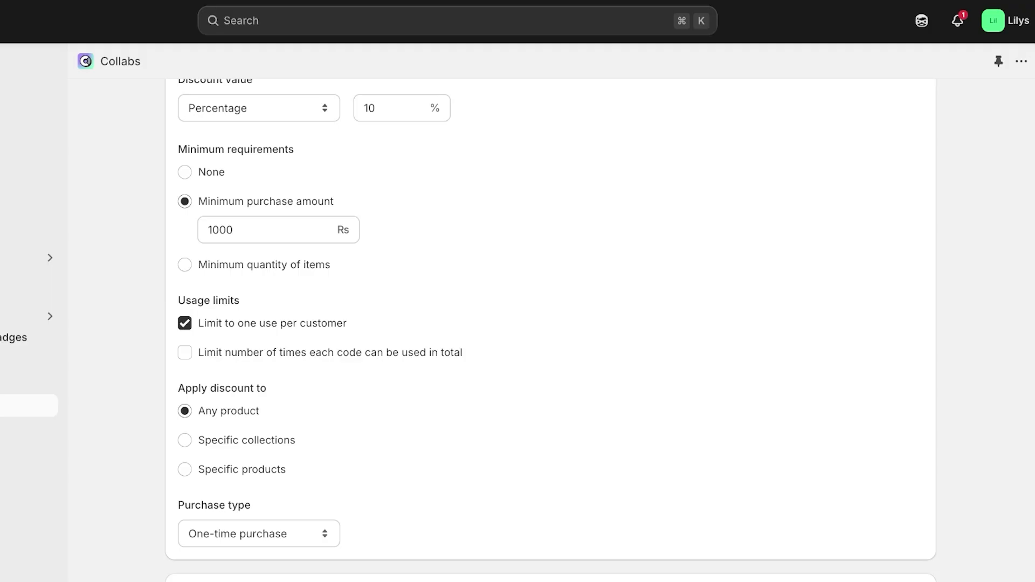
click(184, 352)
click(278, 381)
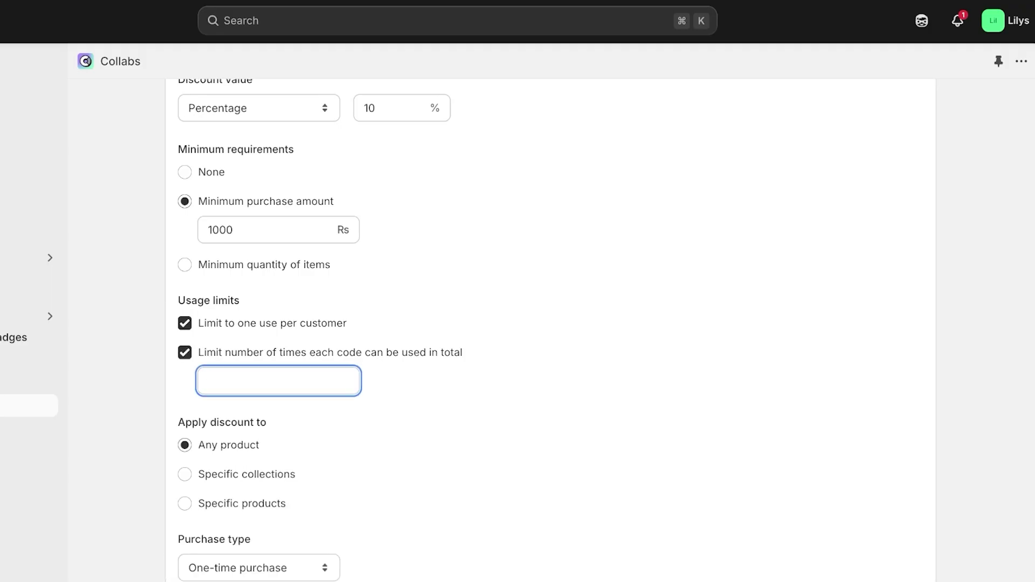
text(3000)
Set the customer segment to use a different commission rate for new and returning customers
scroll(518, 323, down, 1)
scroll(551, 329, down, 2)
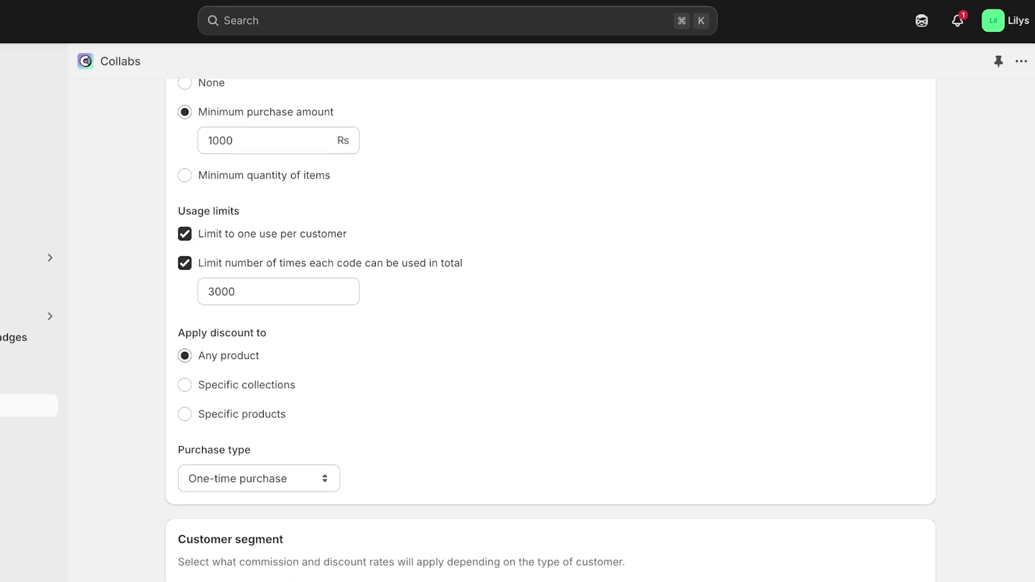
scroll(551, 330, down, 4)
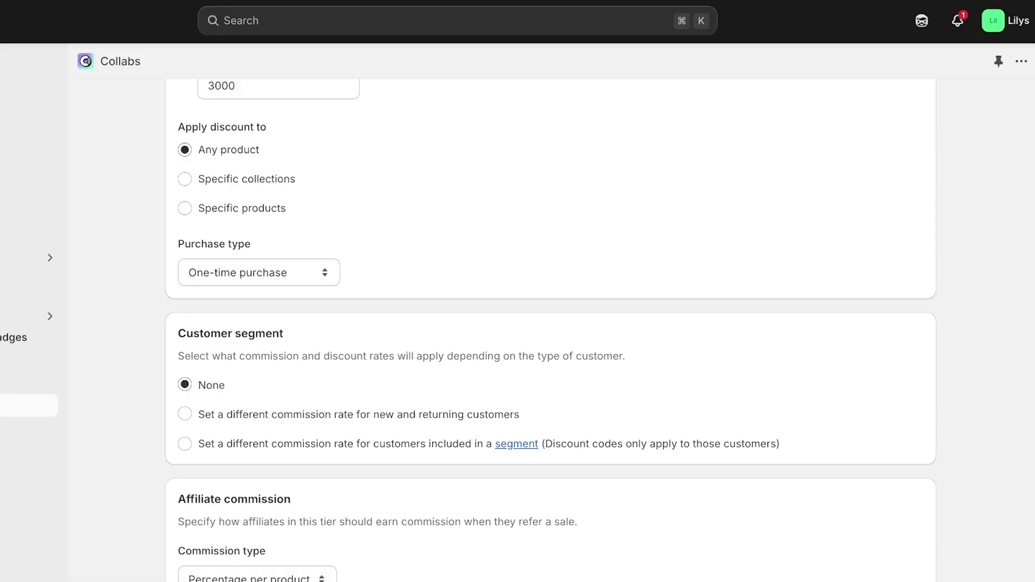
scroll(550, 330, down, 3)
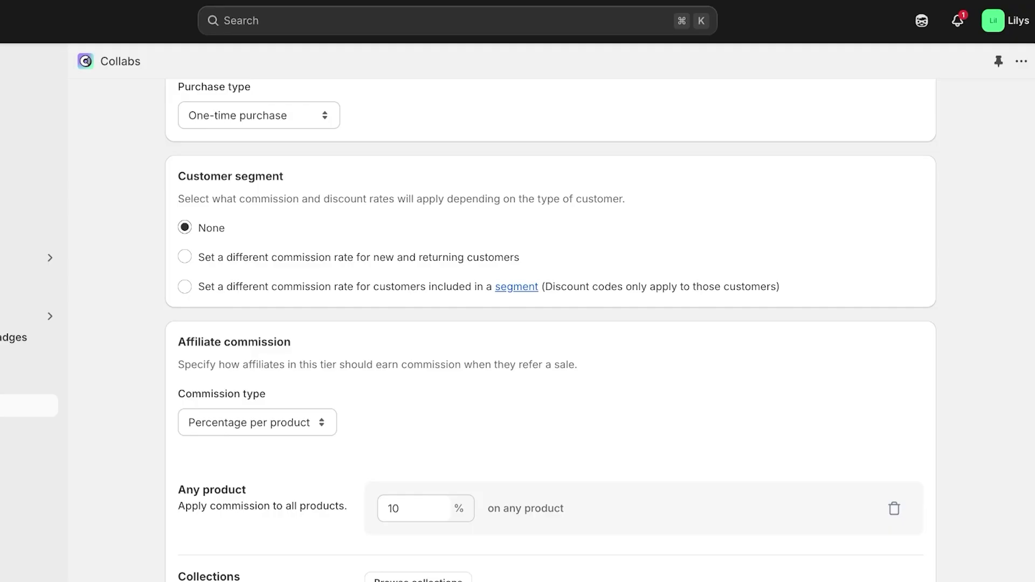
drag(253, 257, 258, 257)
click(255, 258)
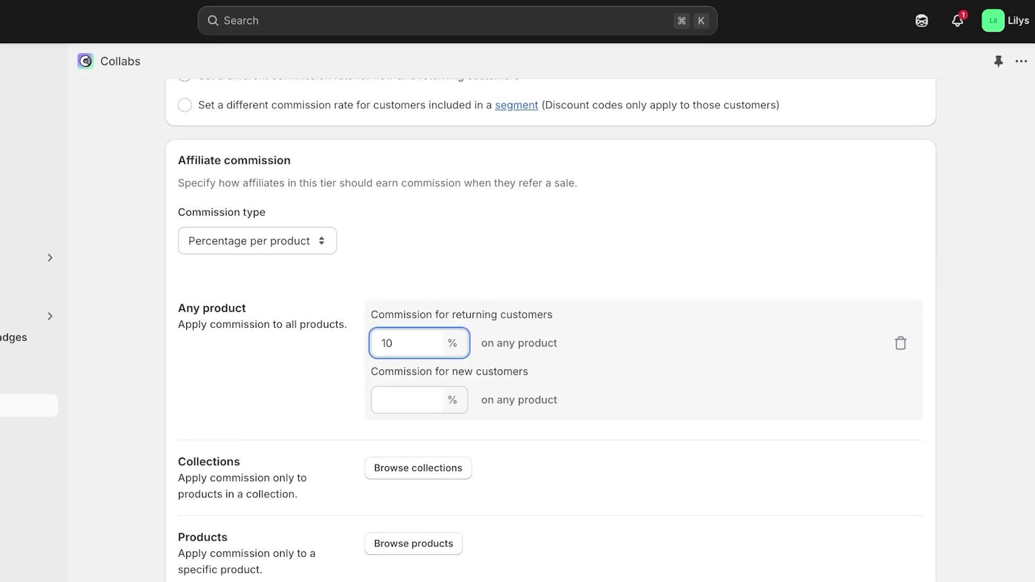
Set the commission on any product to 5% for returning customers and 10% for new customers
key(BackSpace)
key(BackSpace)
text(5)
key(Tab)
text(10)
key(Tab)
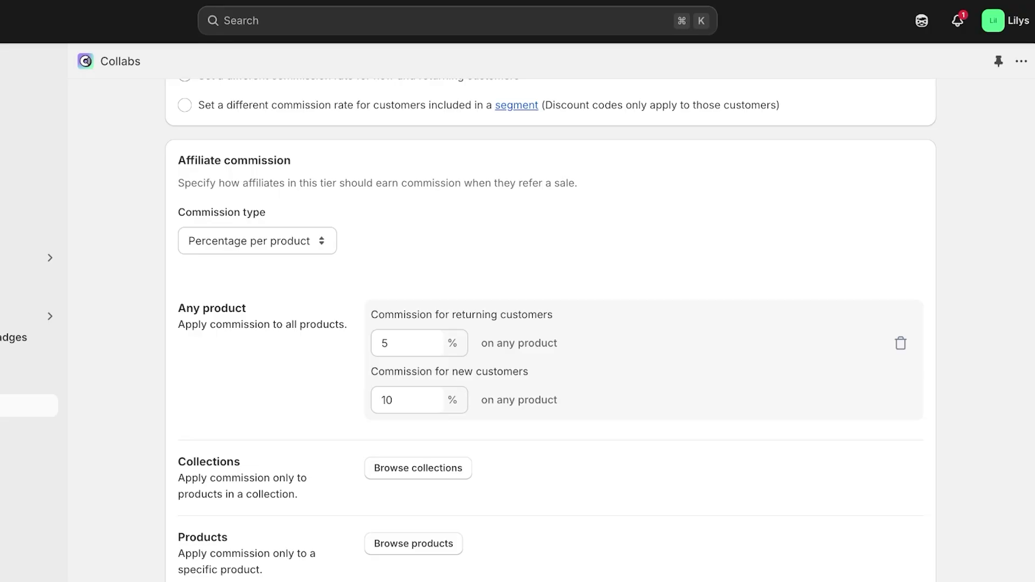
Try the Fixed amount per order and No commission types, then restore Percentage per product
key(Down)
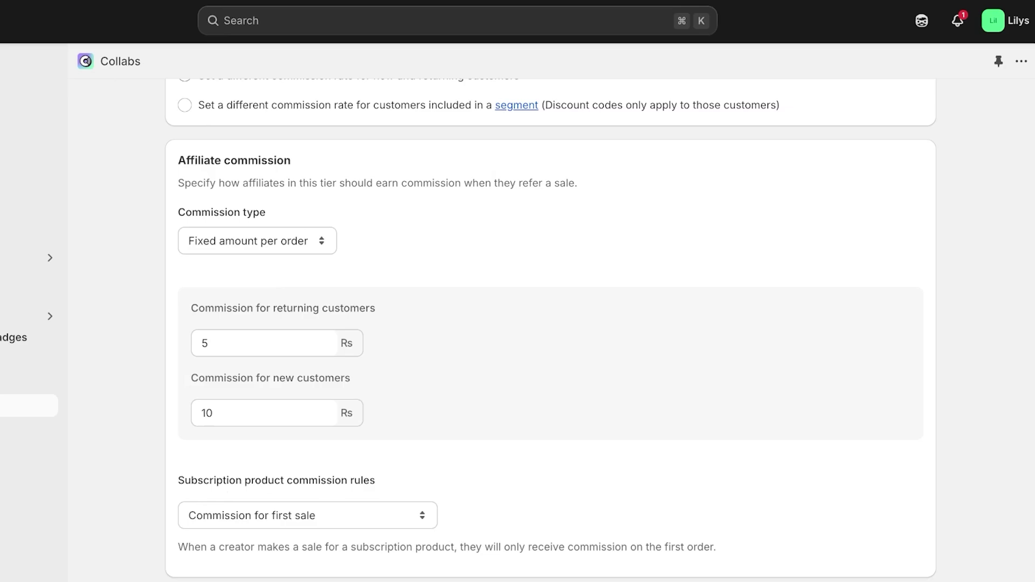
key(Down)
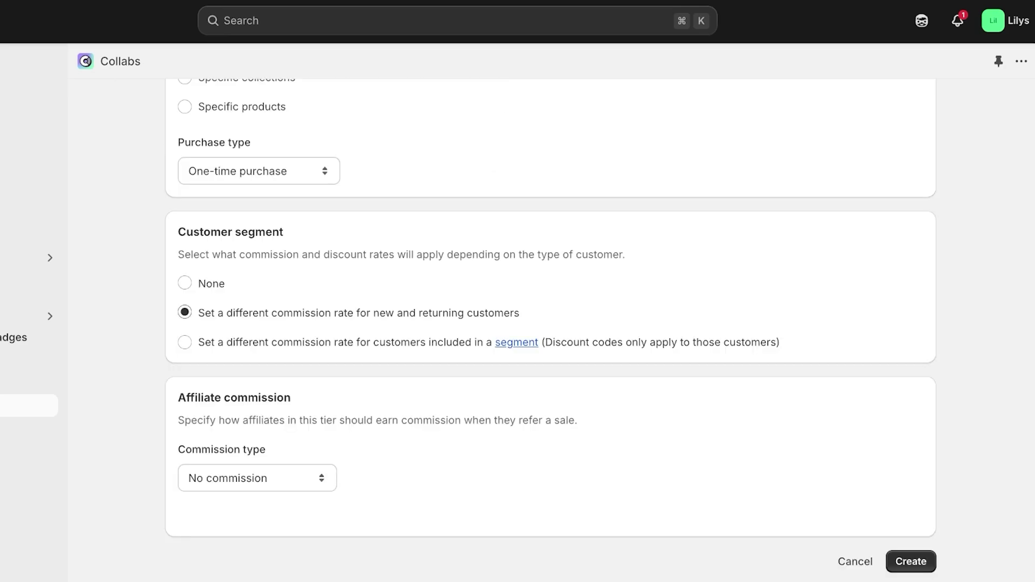
key(Down)
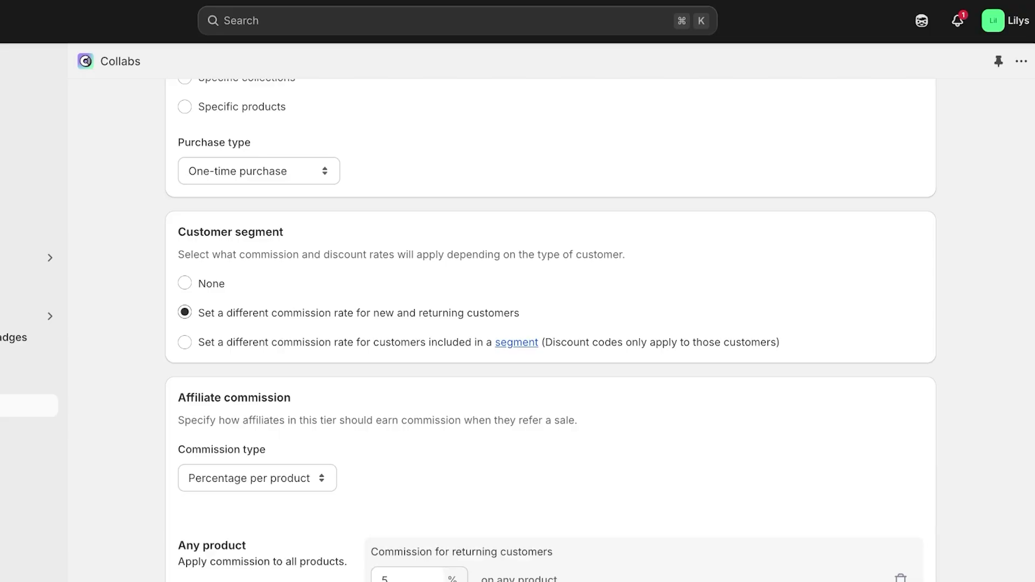
scroll(550, 330, down, 5)
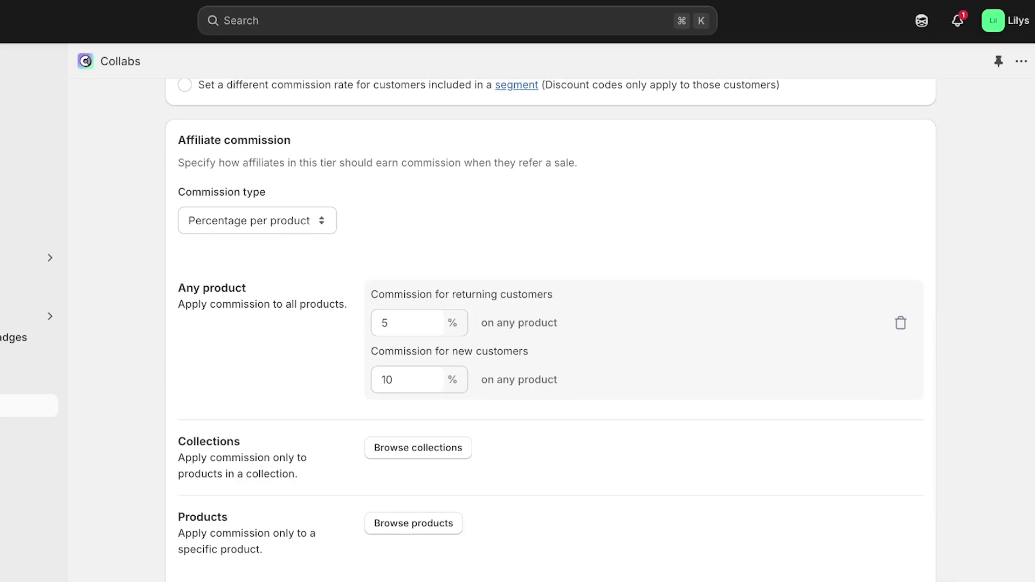
Set a fixed commission per order of Rs 20 for returning and Rs 40 for new customers, and create the tier
key(Down)
click(208, 323)
key(BackSpace)
text(20)
key(Tab)
key(BackSpace)
key(BackSpace)
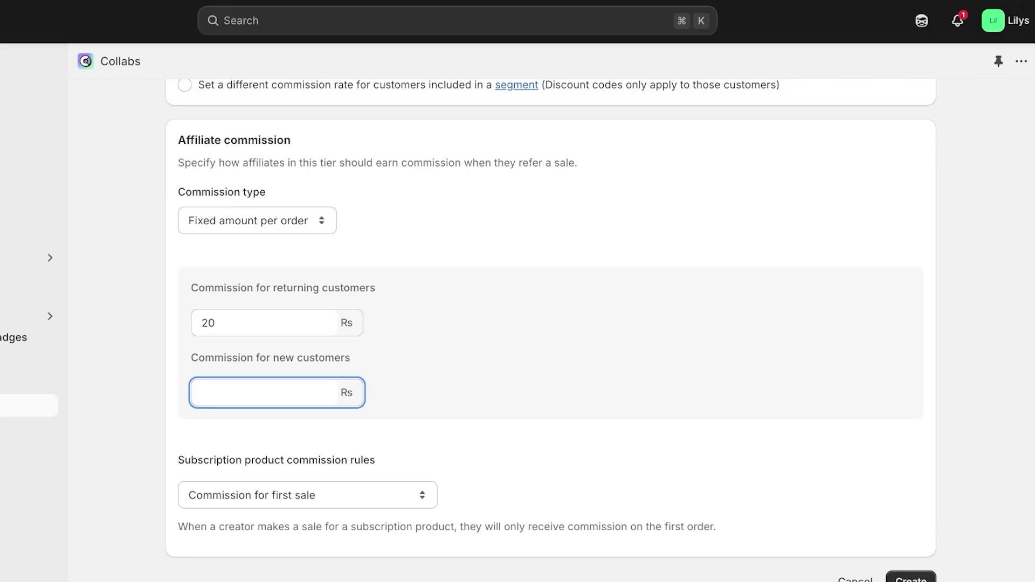
text(40)
key(Tab)
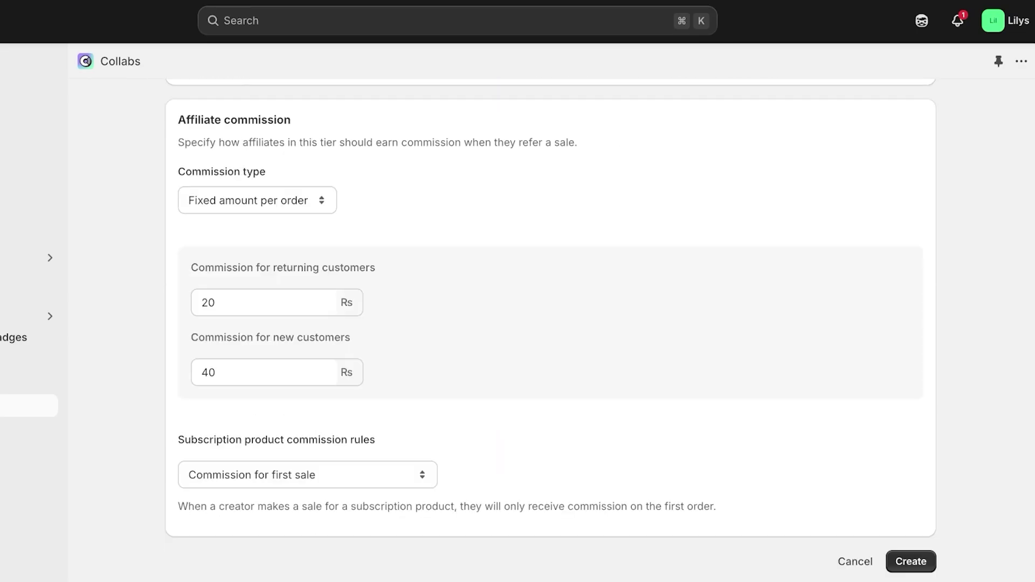
click(911, 561)
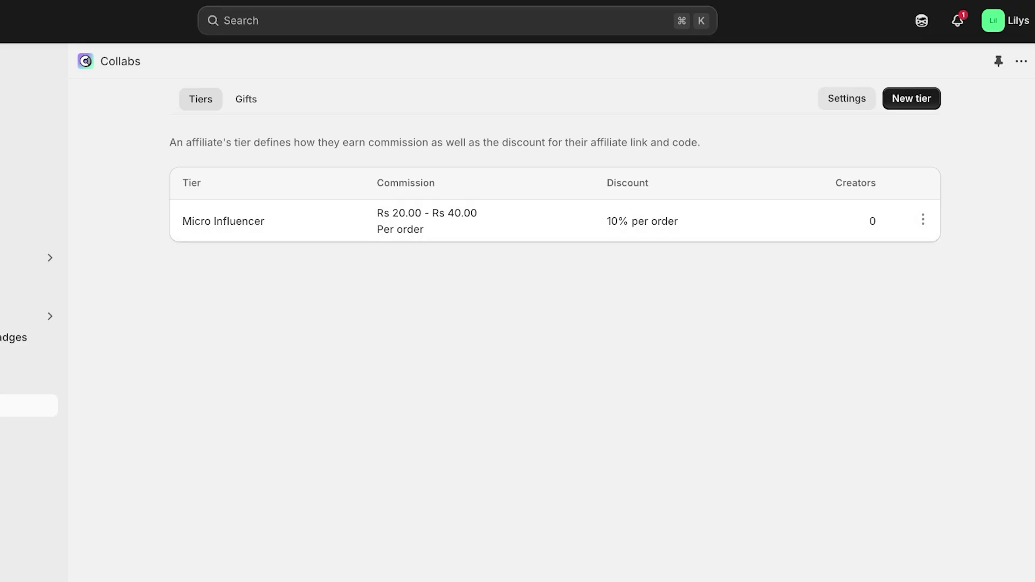
Start another new tier named VIP Influencer
click(911, 99)
click(550, 226)
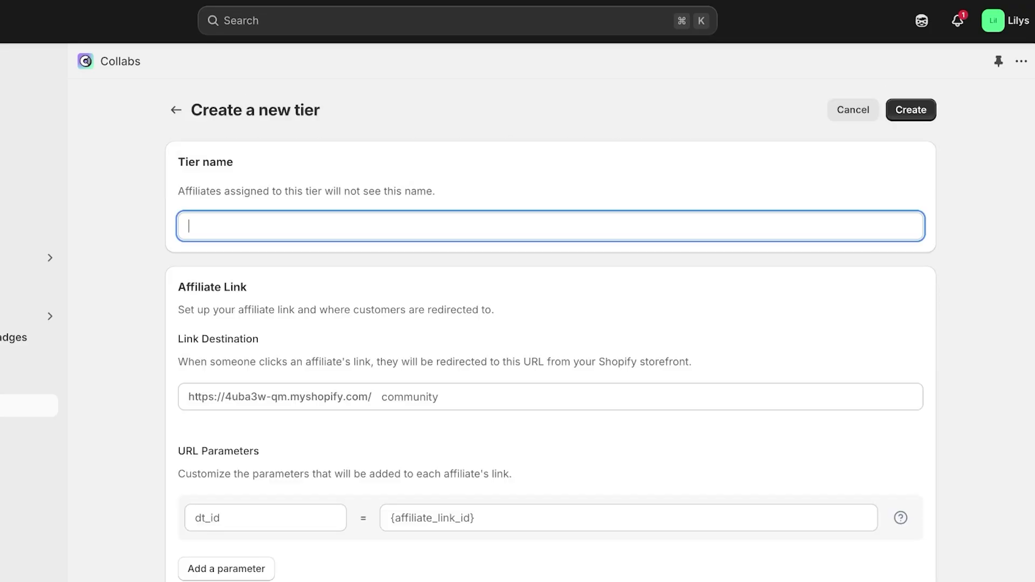
text(VIP Influencer)
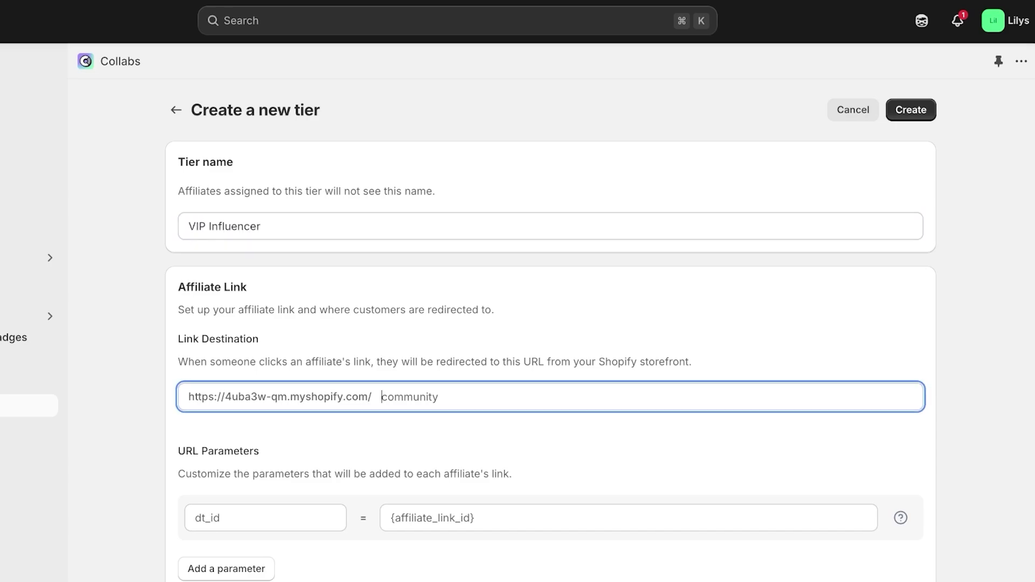
Set the VIP Influencer tier's link destination to POKEMON and its customer discount to 10 percent
text(POKEMON)
scroll(551, 334, down, 5)
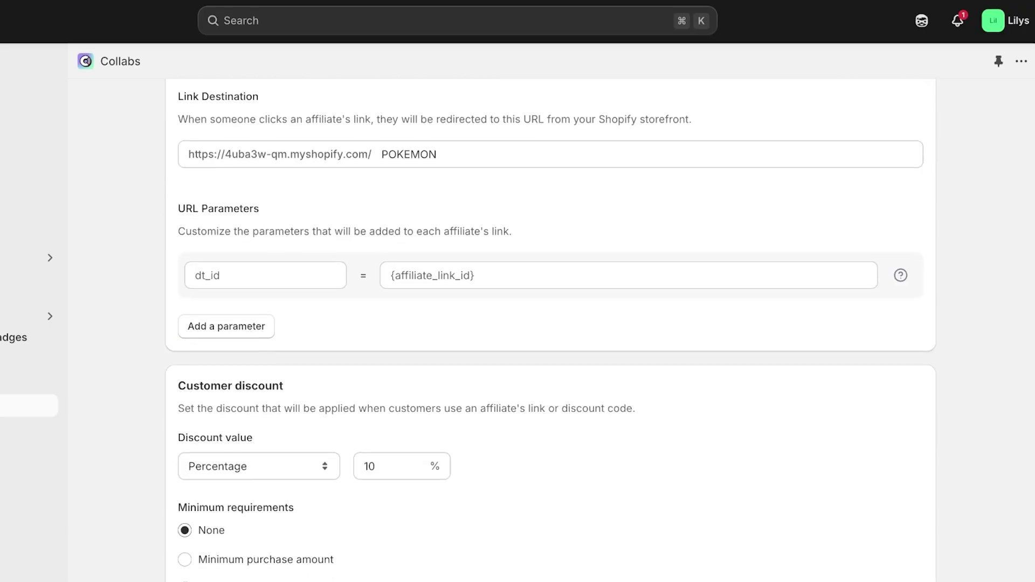
double_click(376, 446)
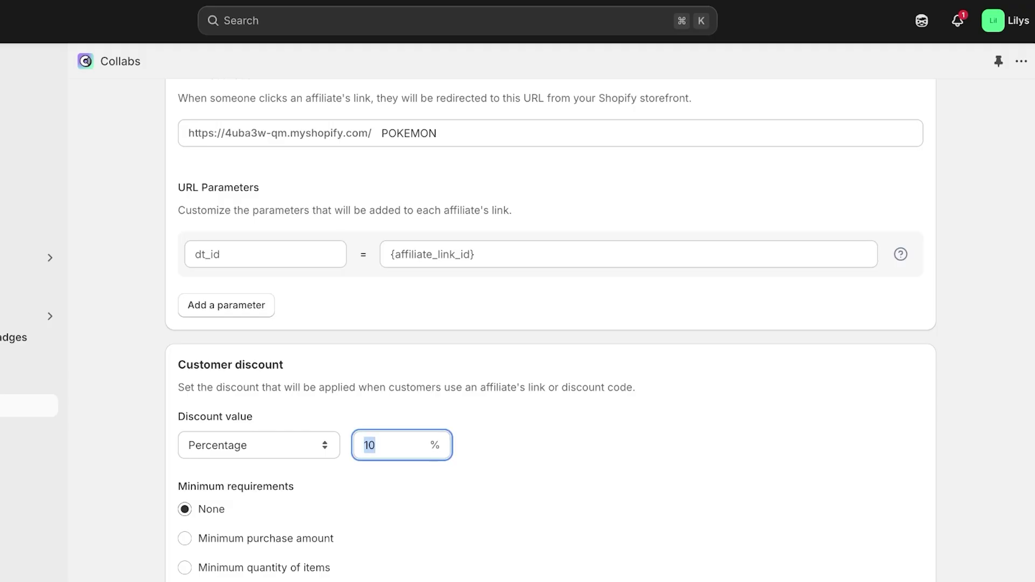
key(BackSpace)
text(0)
key(BackSpace)
text(10)
click(507, 387)
Require a minimum purchase amount of 4000 for the tier's customer discount
scroll(508, 262, down, 3)
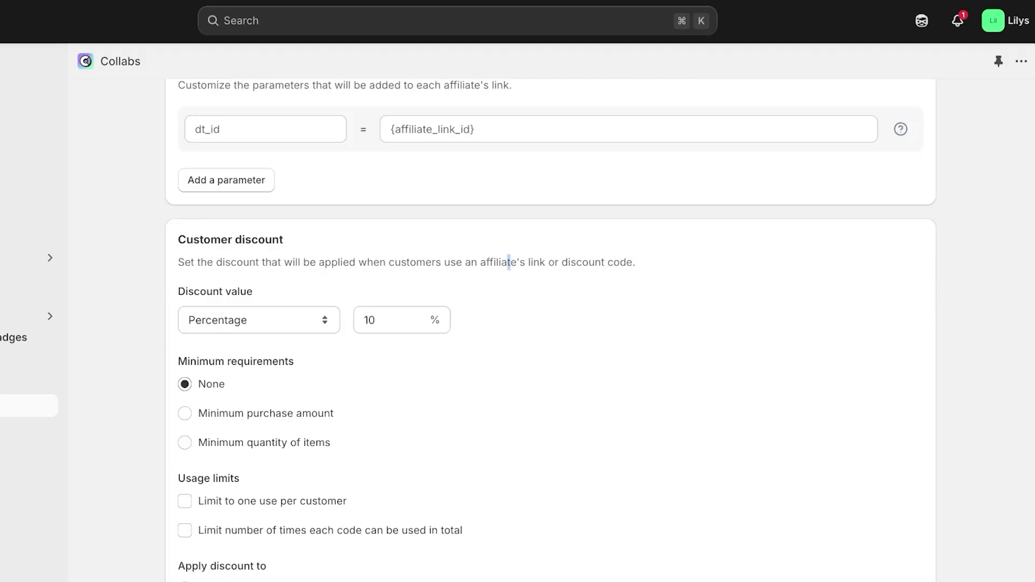
scroll(508, 262, down, 2)
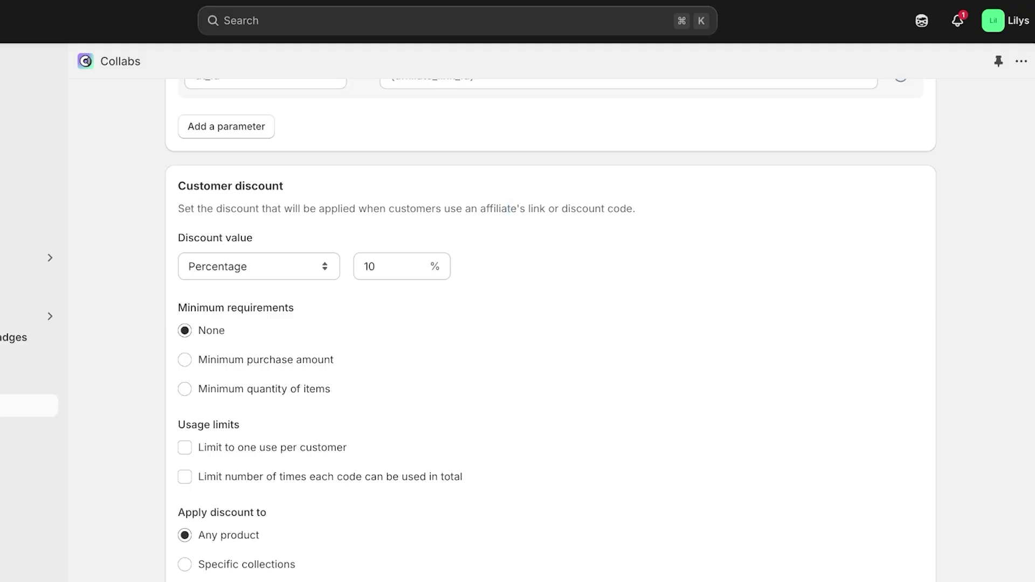
click(184, 359)
click(264, 389)
text(1000)
key(BackSpace)
key(BackSpace)
key(BackSpace)
key(BackSpace)
text(4000)
Set the customer segment to use a different commission rate for new and returning customers
scroll(550, 323, down, 7)
scroll(550, 323, down, 1)
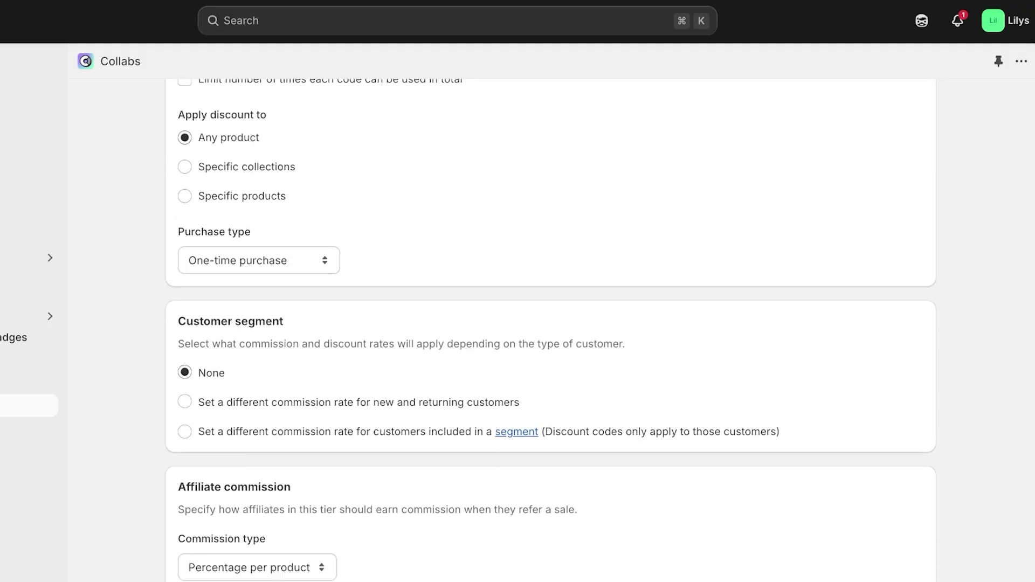
click(184, 399)
Set the commission for new customers on any product to 30%
scroll(549, 324, down, 8)
double_click(397, 215)
double_click(386, 243)
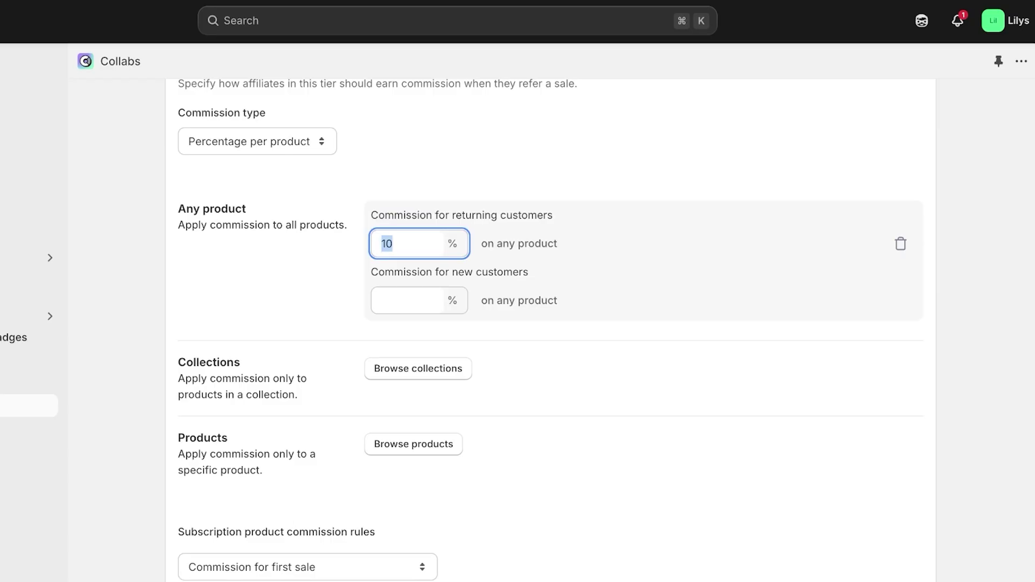
click(407, 300)
text(30)
double_click(387, 243)
click(406, 243)
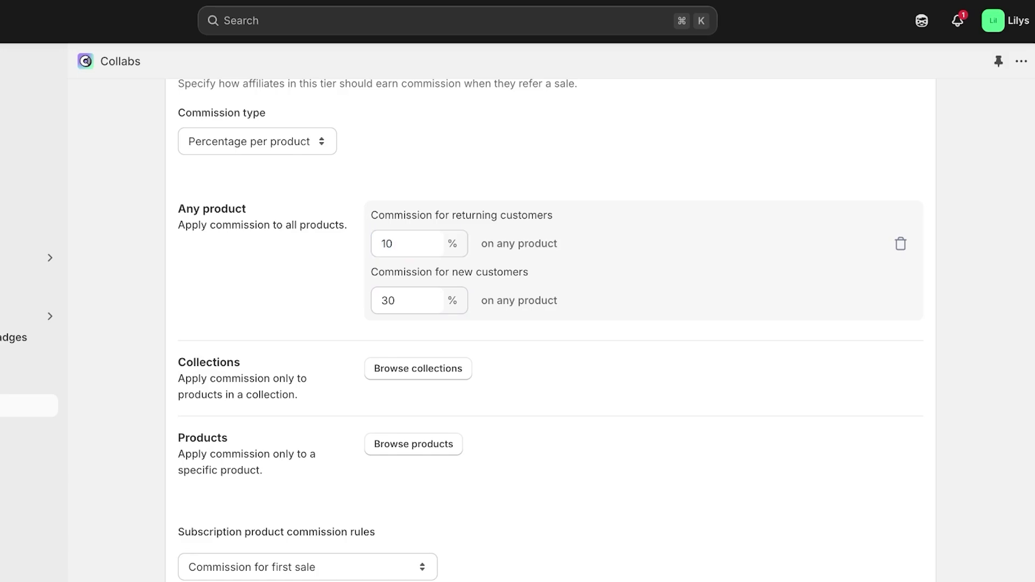
Set the commission on any product to 20% for returning and 40% for new customers, and create the tier
double_click(386, 244)
key(BackSpace)
text(20)
double_click(387, 300)
key(BackSpace)
text(40)
scroll(551, 328, down, 3)
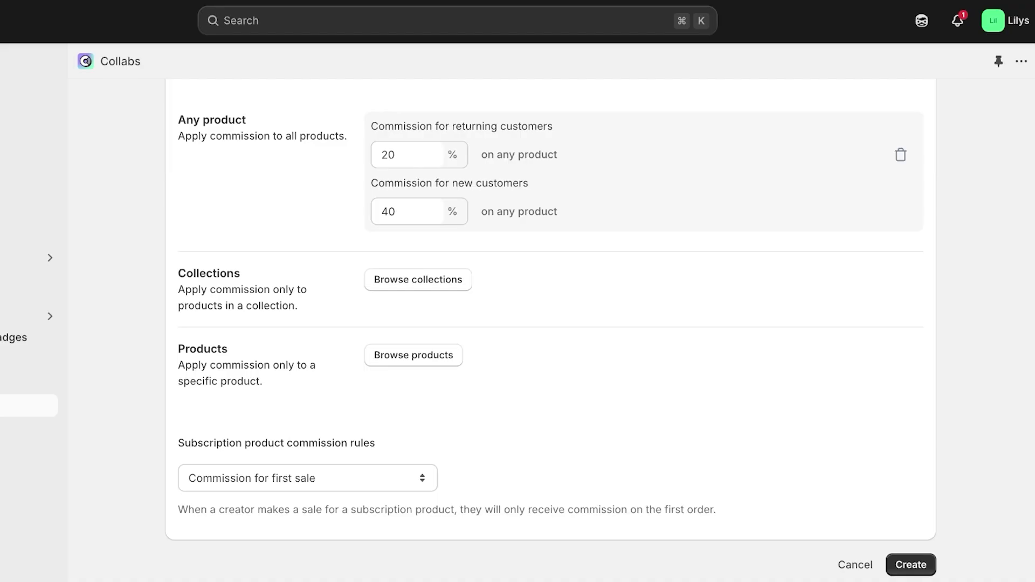
key(Return)
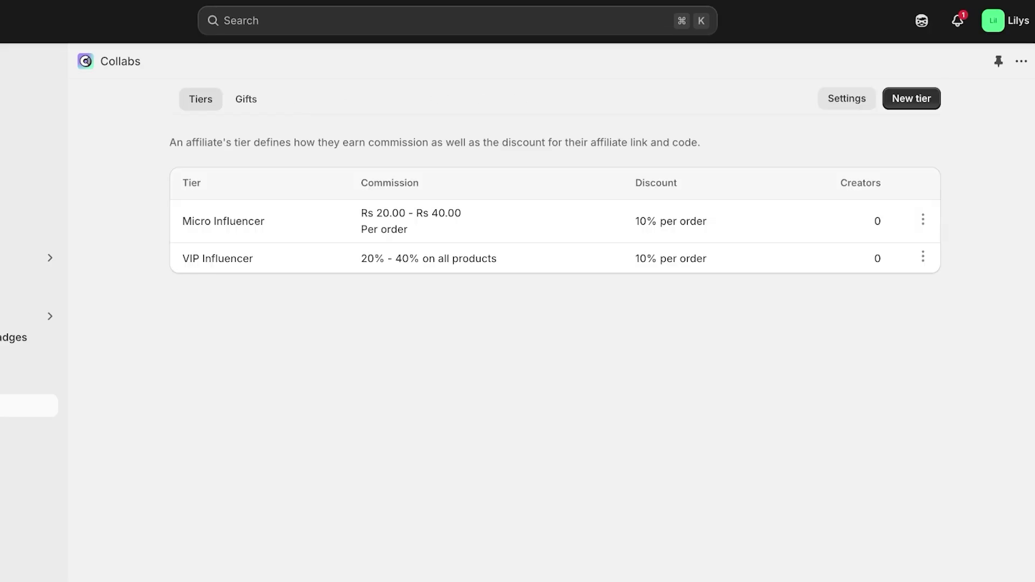
Review the Collabs connections, the commission payments and the app settings, including those for gifts
click(29, 429)
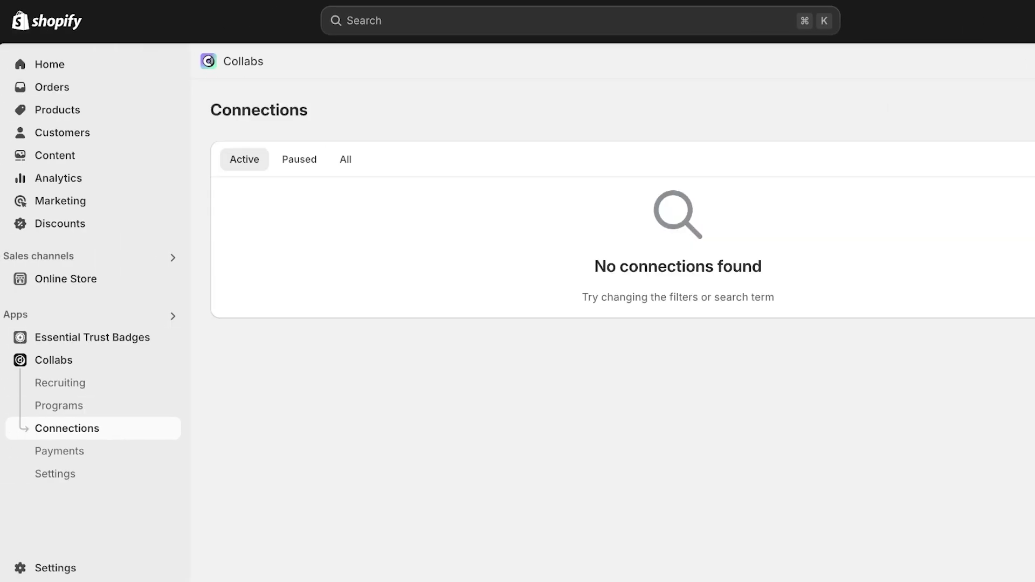
click(60, 450)
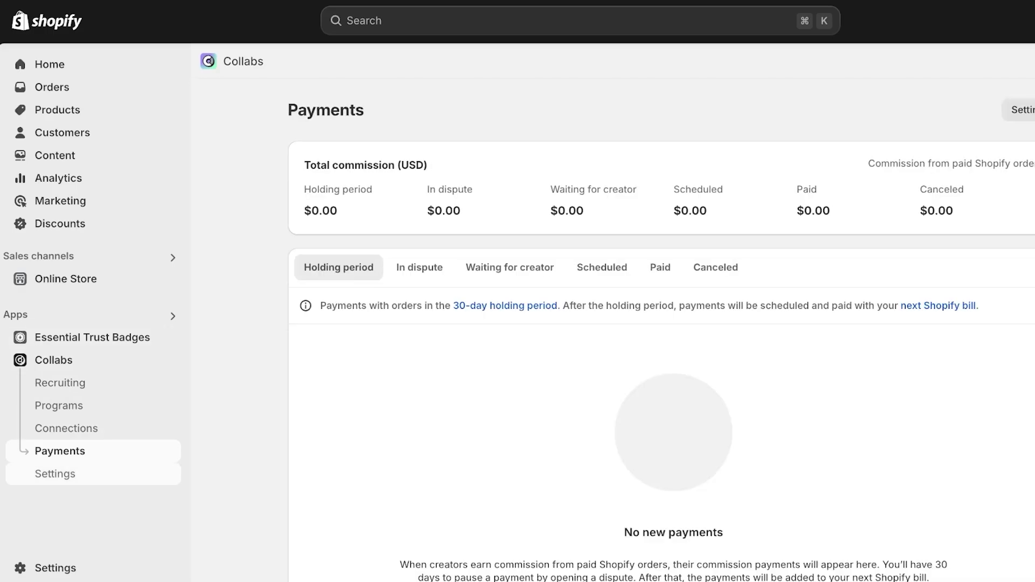
click(55, 473)
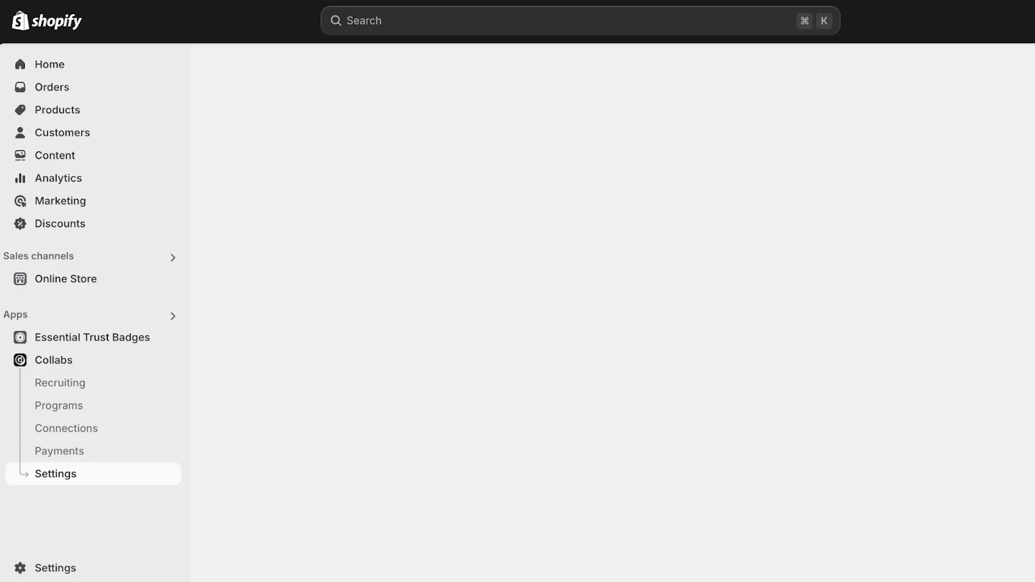
click(59, 450)
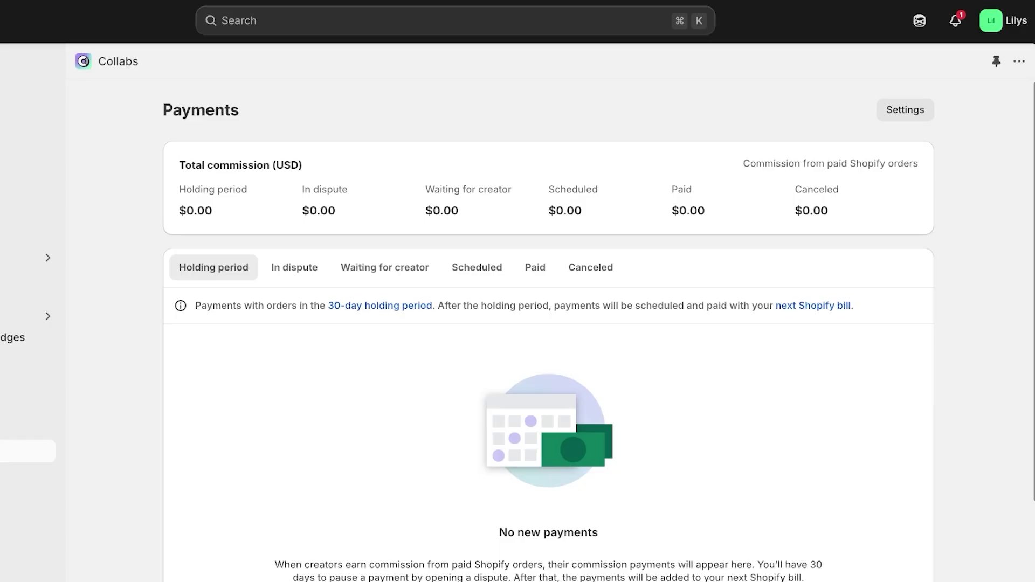
scroll(548, 329, down, 2)
click(29, 473)
key(alt+Left)
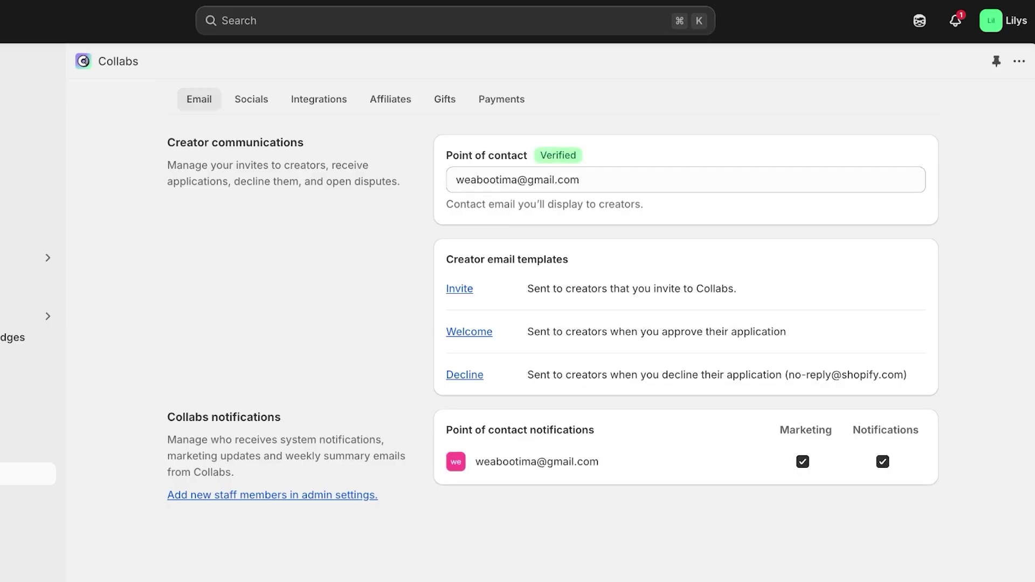
click(445, 99)
scroll(548, 329, down, 2)
Look over the Collabs overview and browse the full list of creators in the store's category
click(28, 360)
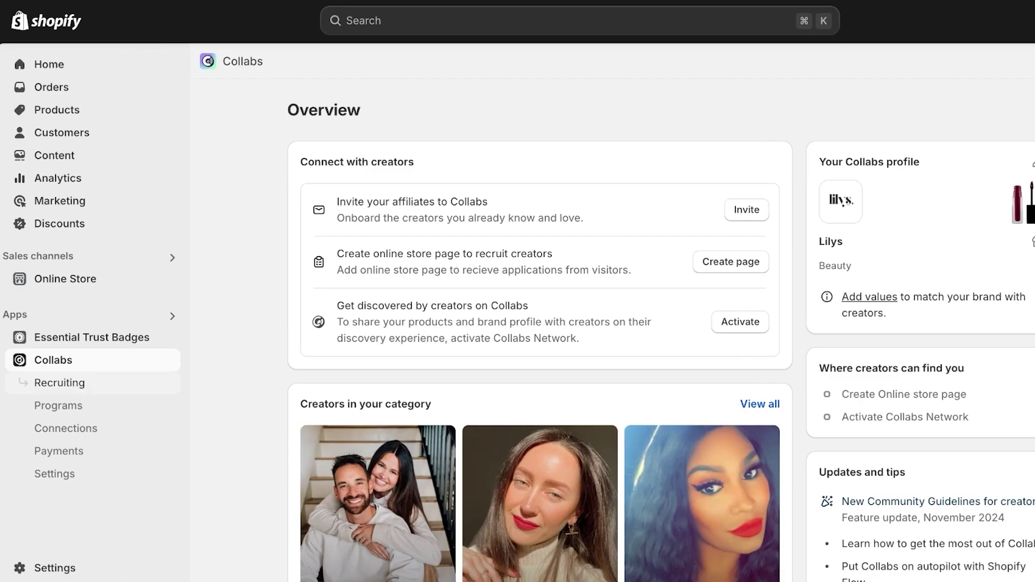
scroll(661, 330, down, 3)
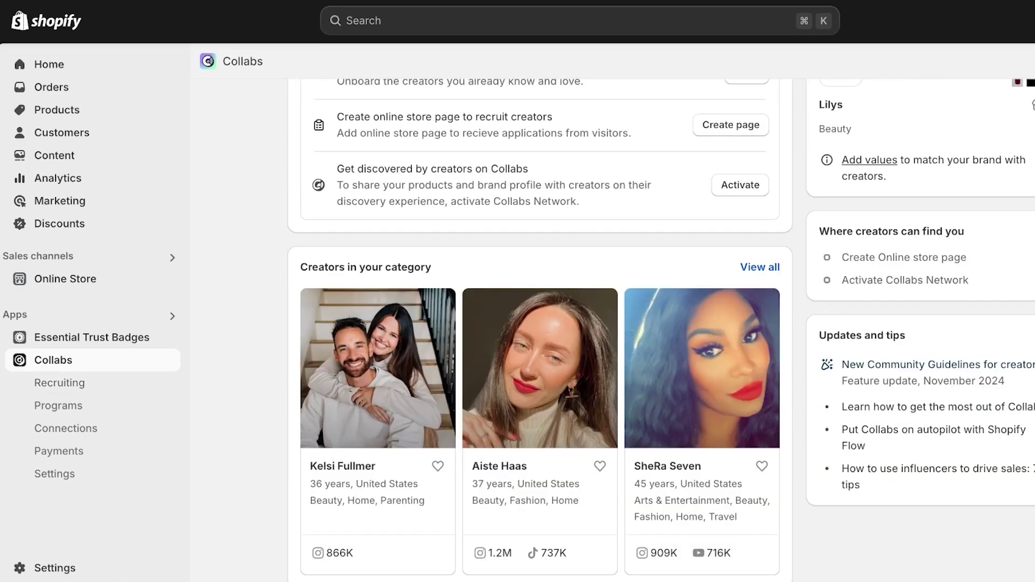
scroll(661, 329, down, 1)
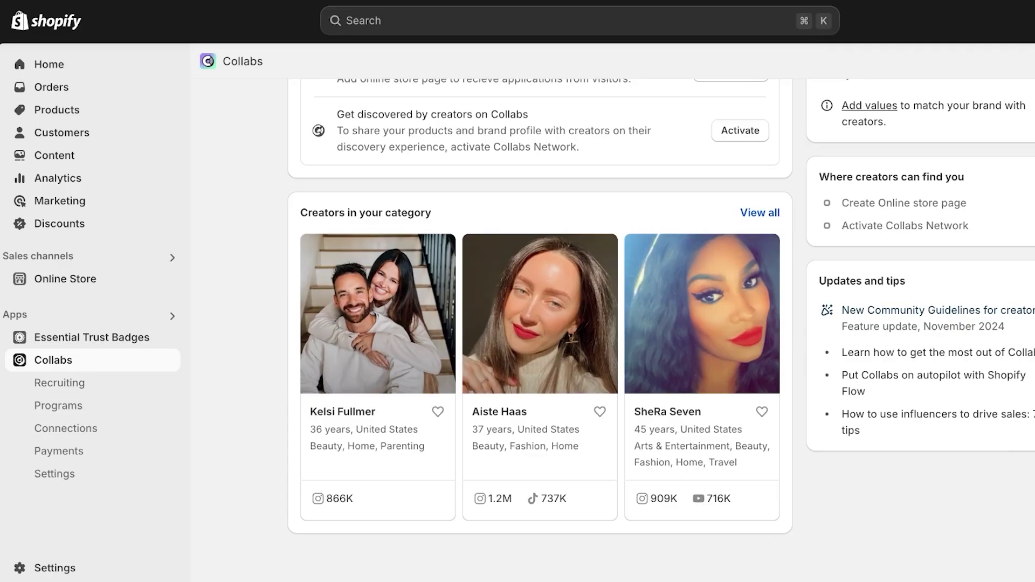
scroll(661, 329, up, 4)
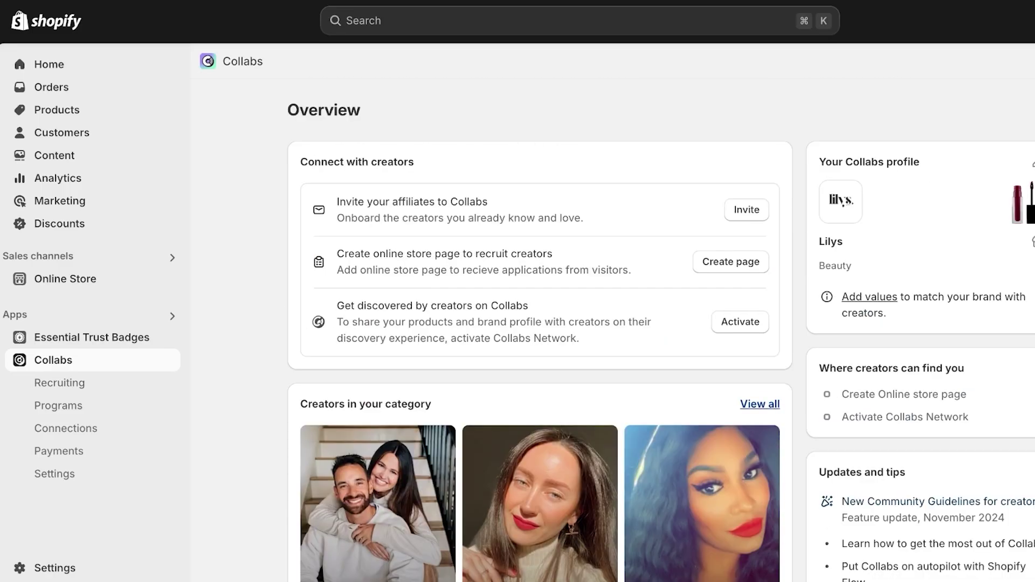
click(759, 404)
scroll(661, 330, down, 20)
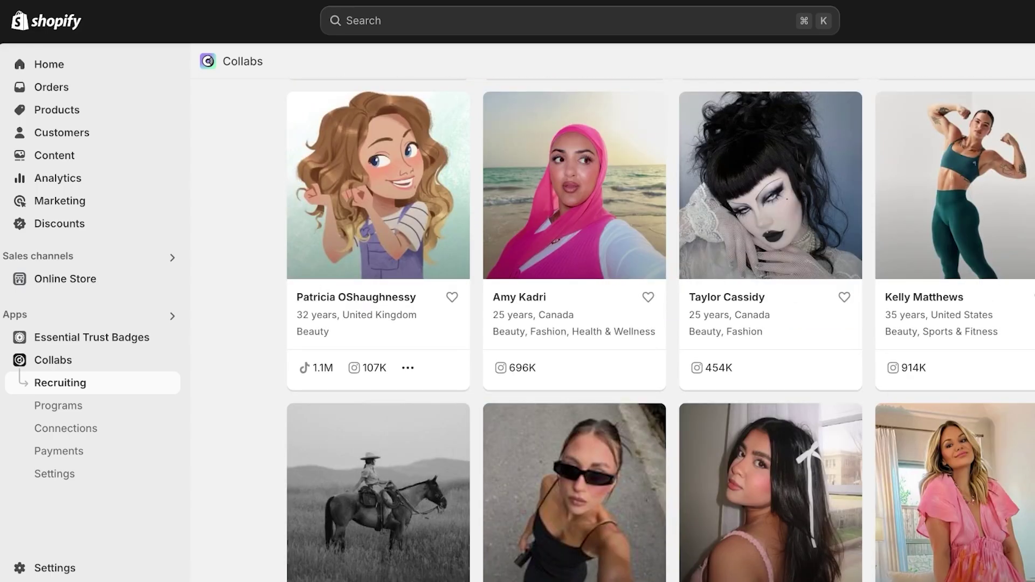
scroll(660, 330, down, 10)
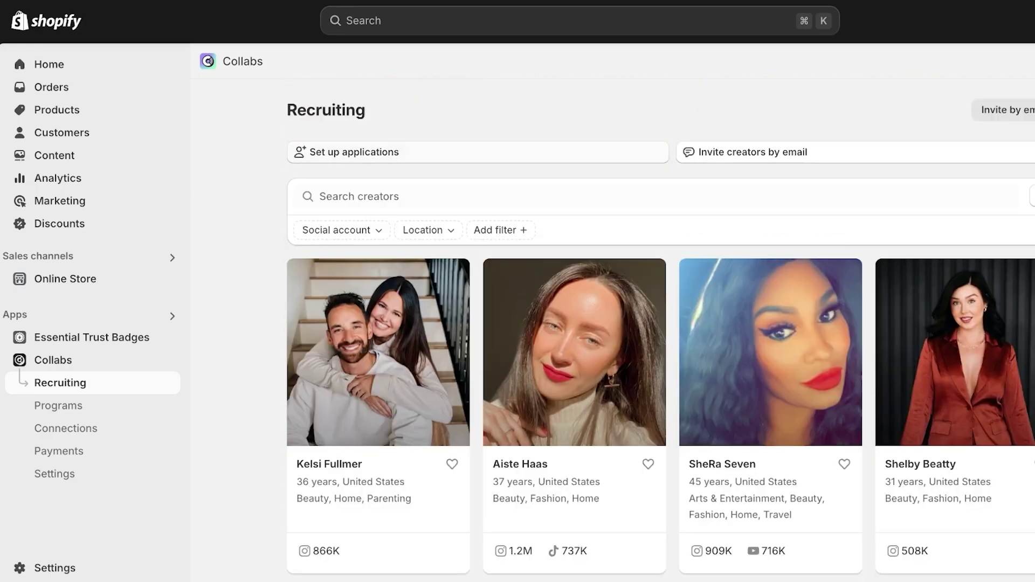
Look over the questions in the creator application page settings, and return to the recruiting page
click(477, 152)
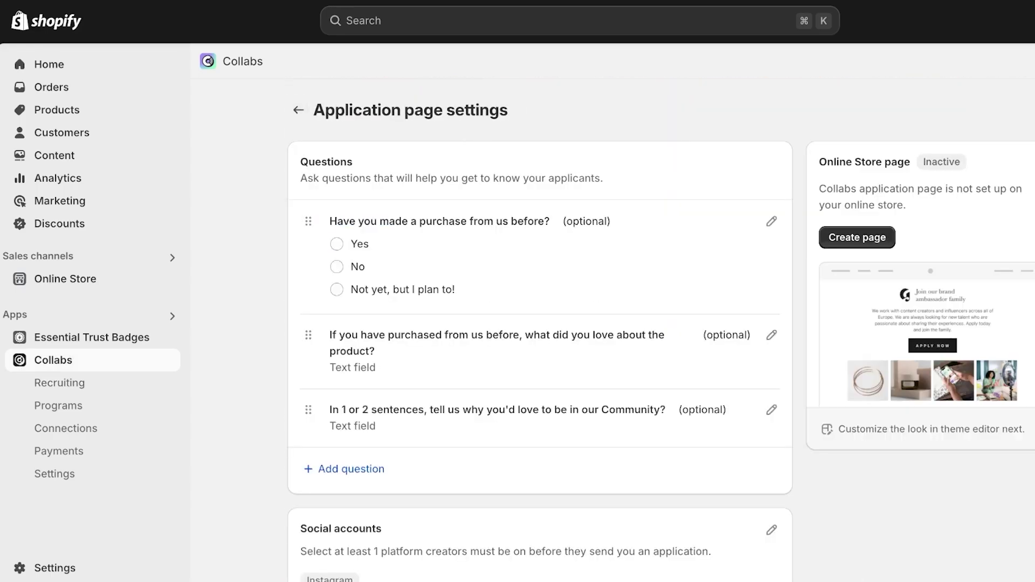
scroll(660, 330, down, 3)
scroll(539, 323, up, 2)
click(298, 110)
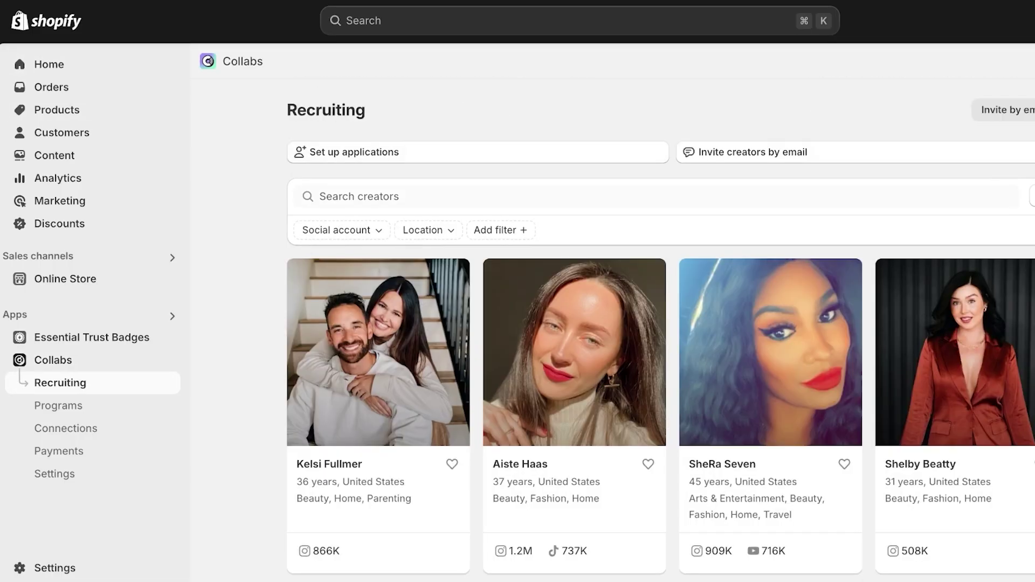